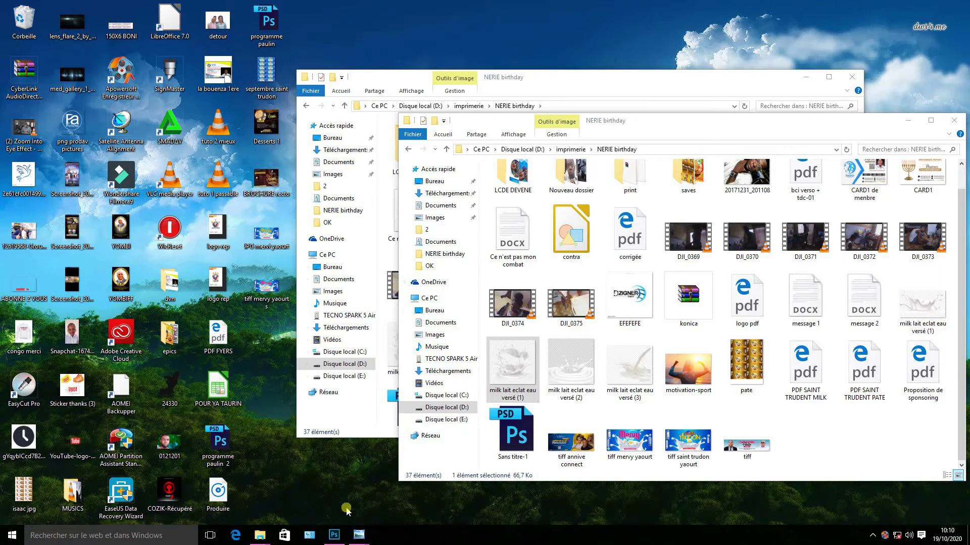
- Bring Photoshop to the front and start a new A3 document (297×420 mm, 300 ppi)
left_click(336, 535)
key("ctrl+n")
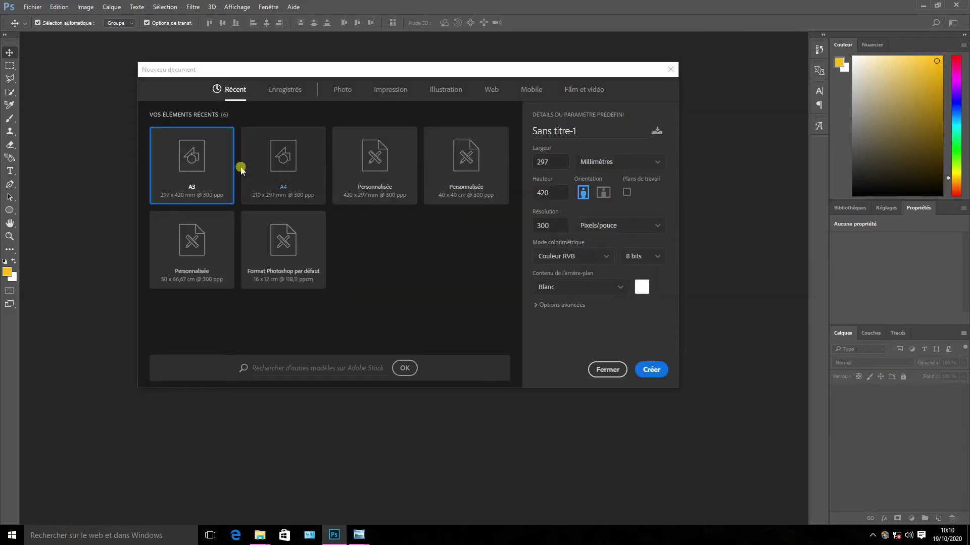
- Switch the A3 preset to landscape and create the 42 × 29.7 cm, 300 ppi document
left_click(603, 192)
left_click(644, 371)
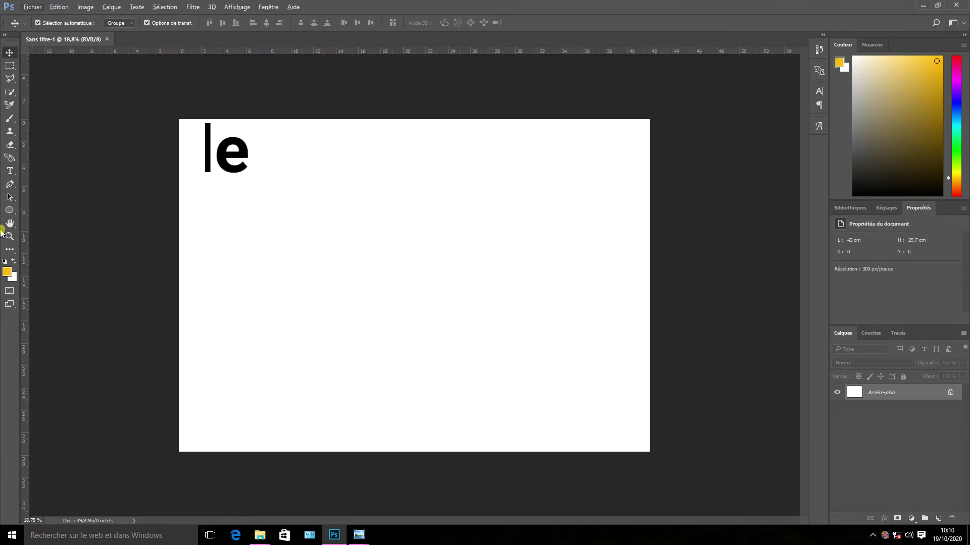
- Draw a rectangle covering the whole canvas and fill it with black (000000)
right_click(9, 211)
left_click(34, 211)
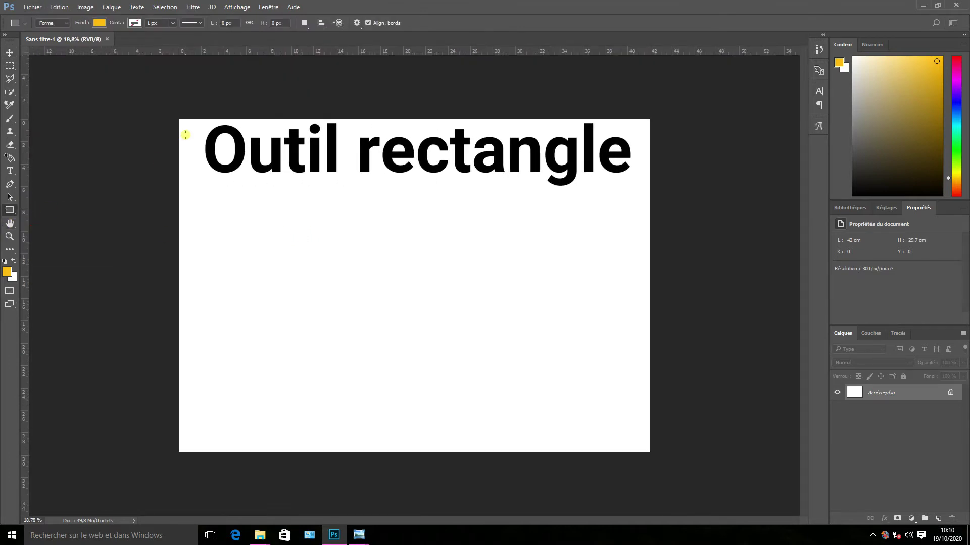
mouse_move(176, 117)
left_mouse_down()
mouse_move(697, 454)
mouse_move(652, 453)
left_mouse_up()
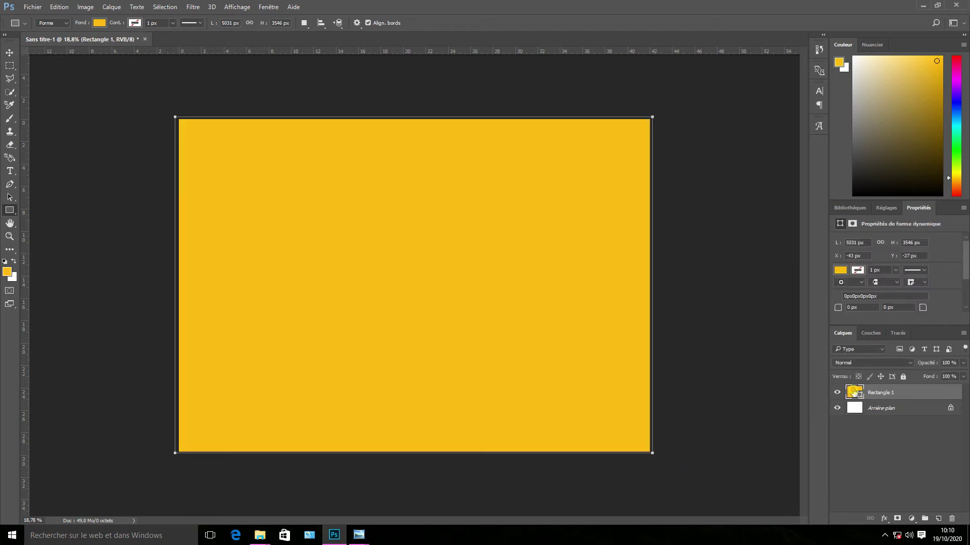
double_click(853, 392)
left_click_drag(699, 323, 621, 461)
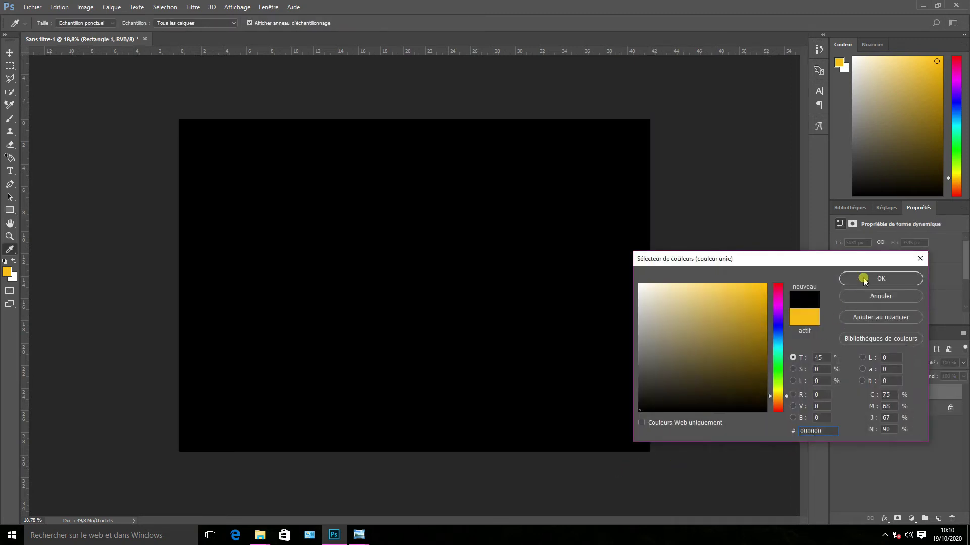
left_click(865, 280)
- Lock the Rectangle 1 layer
key("v")
left_click(525, 72)
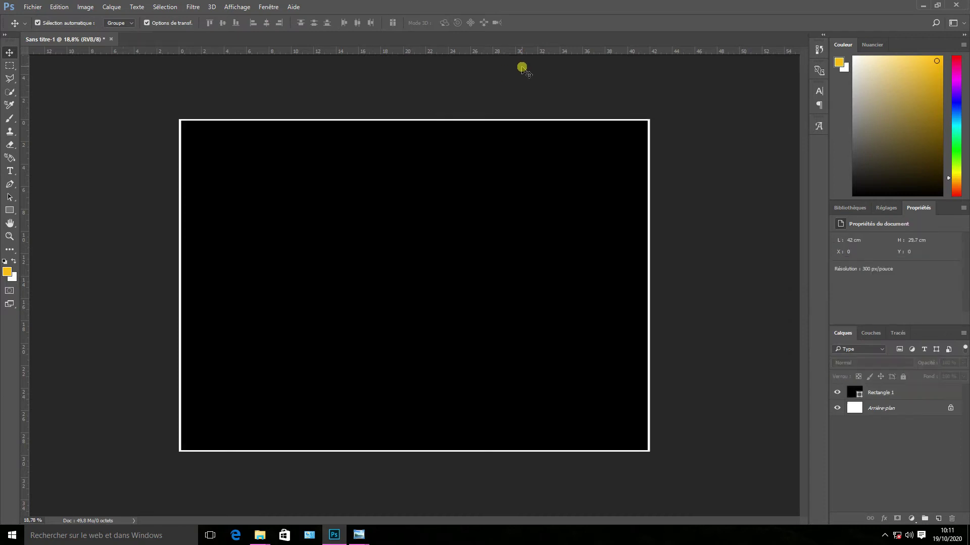
left_click(885, 393)
left_click(903, 376)
left_click(679, 293)
left_click_drag(10, 210, 48, 231)
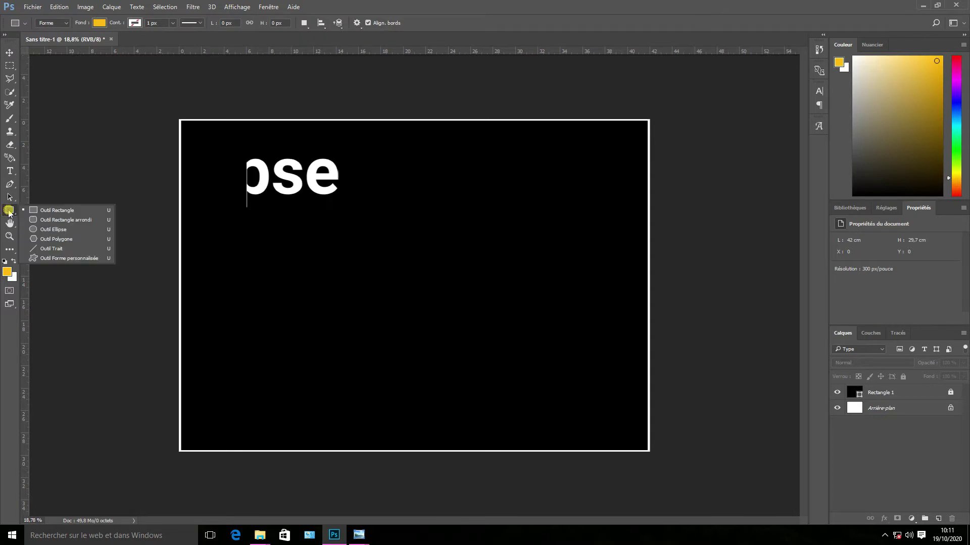
- Draw a yellow 1714 px circle in the middle of the canvas
left_click(48, 230)
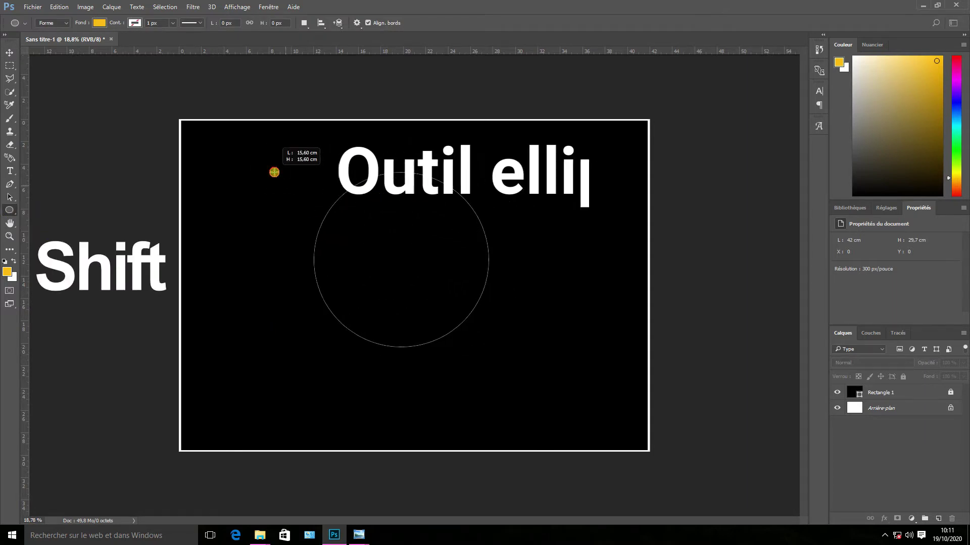
left_click_drag(489, 350, 290, 189)
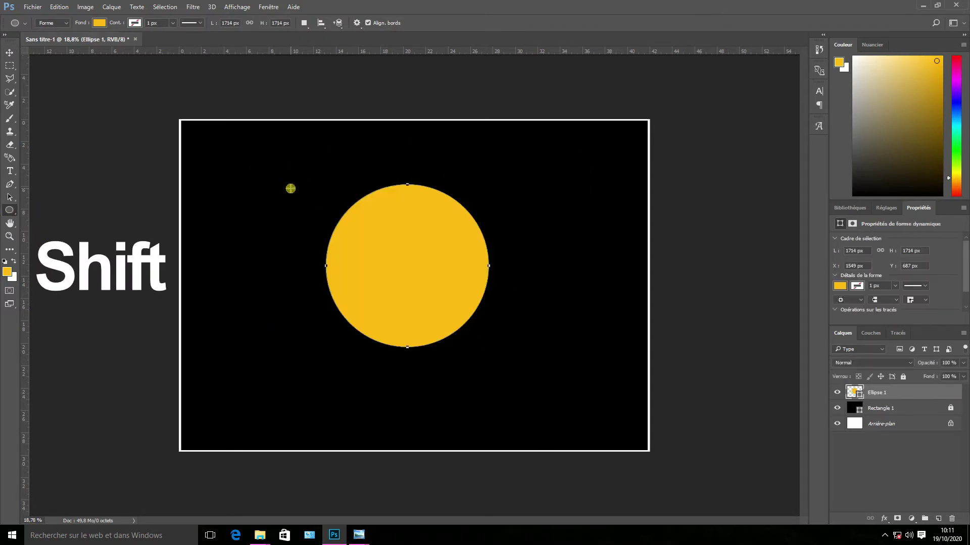
left_click(10, 52)
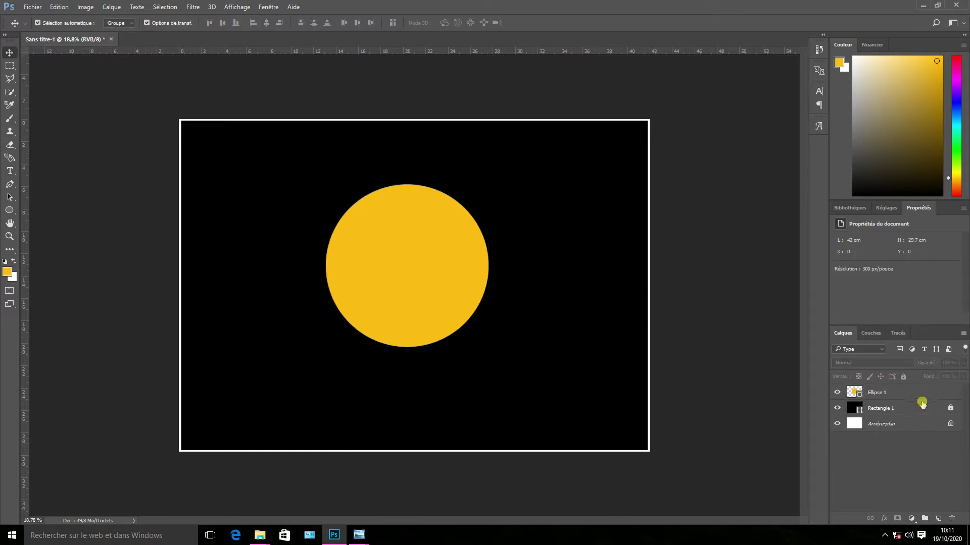
left_click(950, 408)
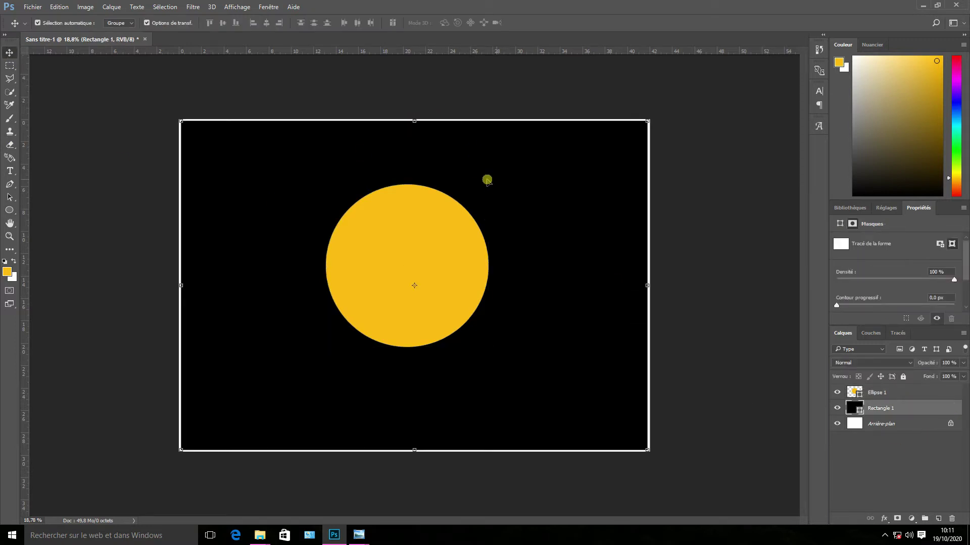
- Add a vertical guide at 21 cm, lock Rectangle 1, and centre the circle on the guide
left_click_drag(25, 206, 414, 214)
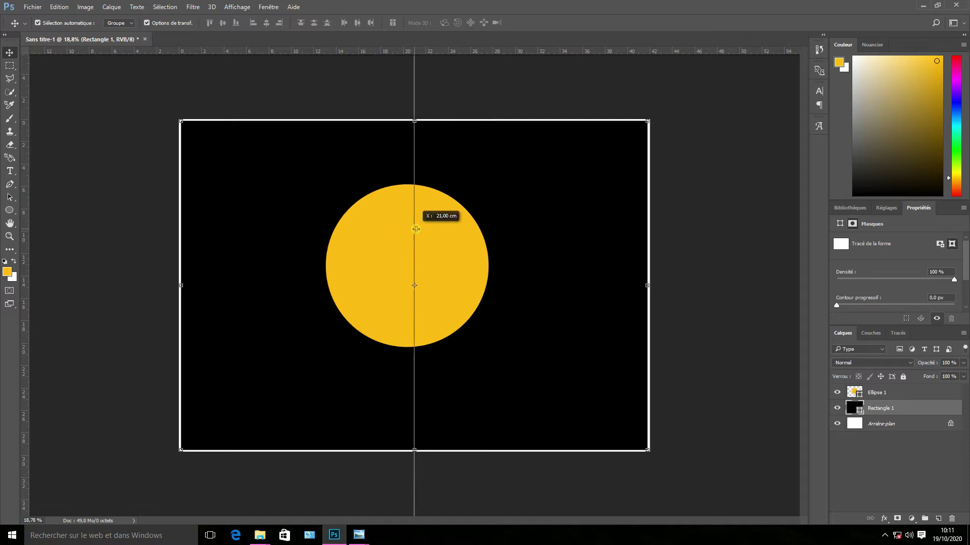
left_click(903, 377)
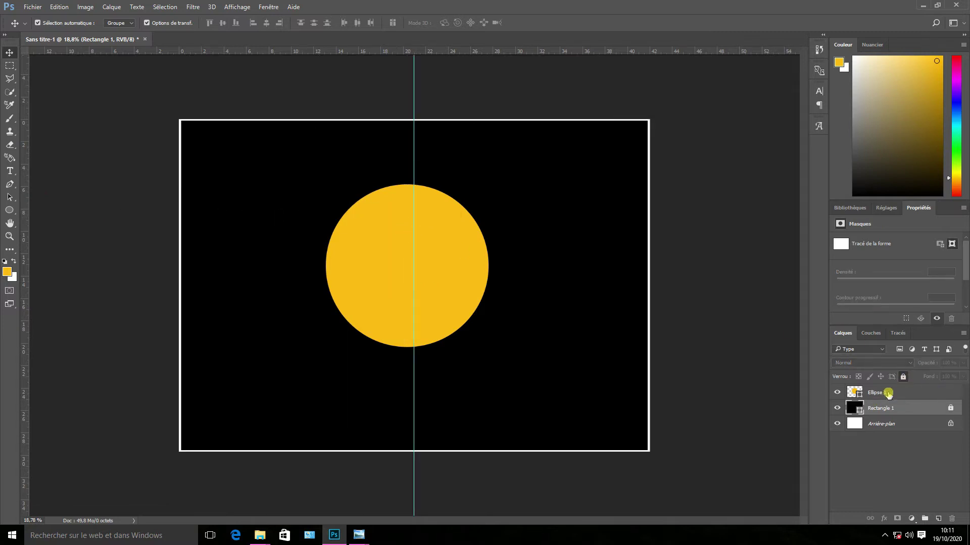
left_click(888, 392)
left_click_drag(456, 234, 464, 219)
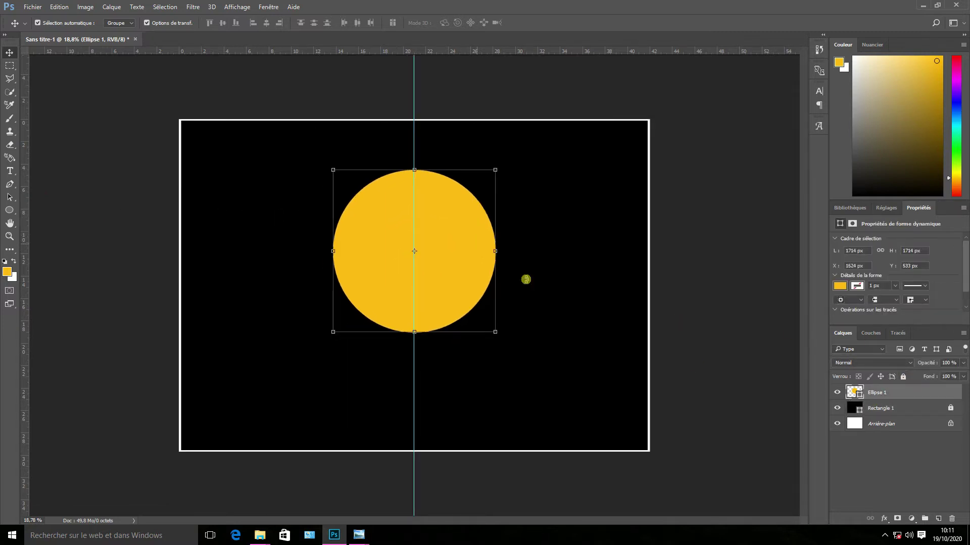
- Add a Gradient Overlay effect to Ellipse 1 and bring up its gradient for editing
left_click(895, 461)
left_click(889, 392)
left_click(884, 519)
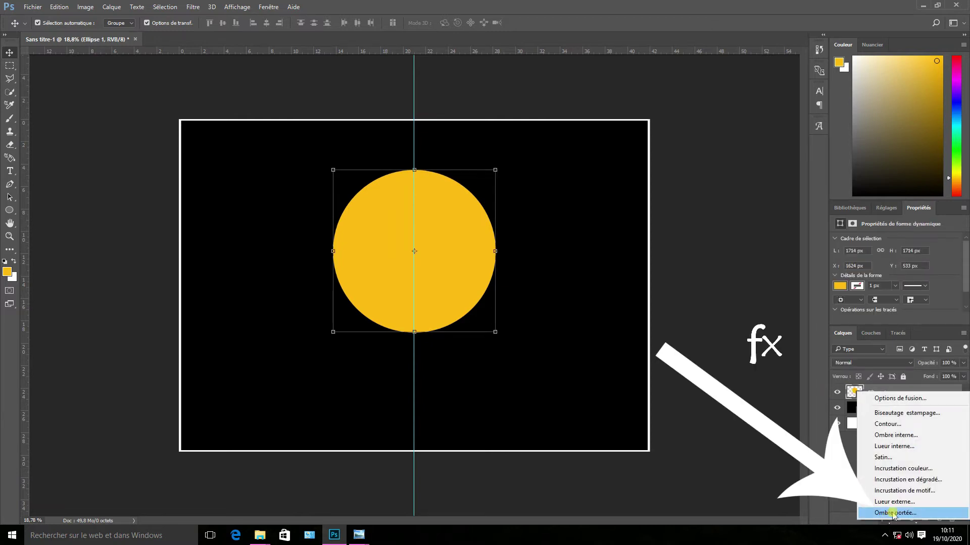
left_click(922, 479)
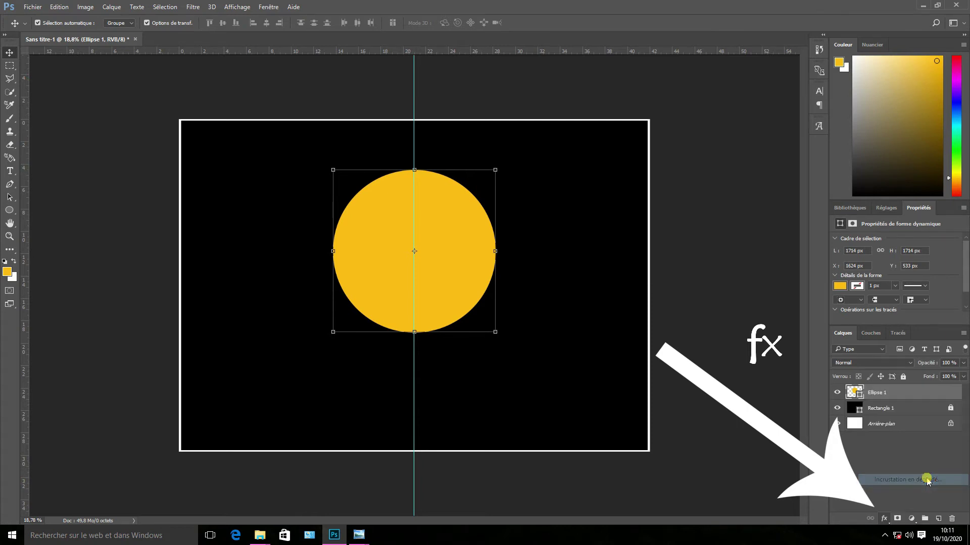
left_click_drag(524, 97, 749, 141)
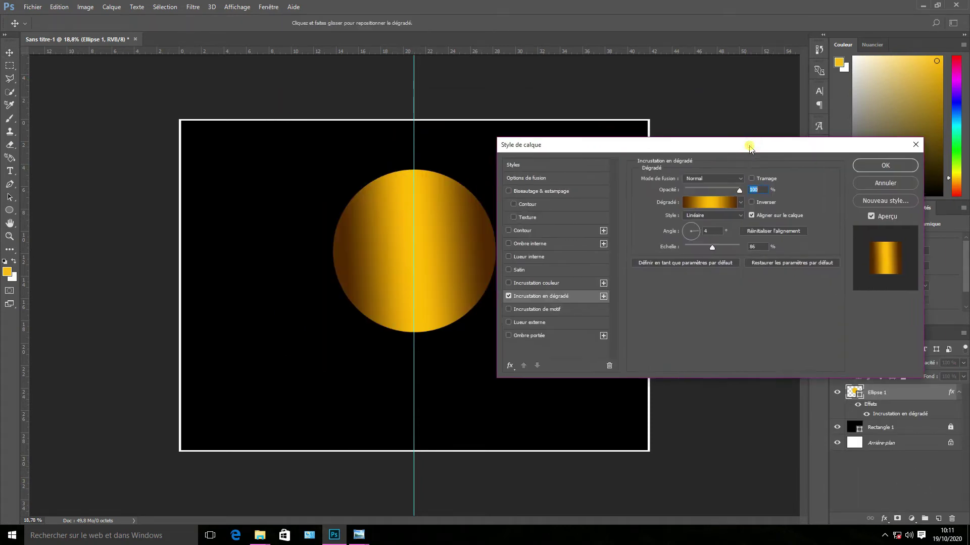
left_click(713, 199)
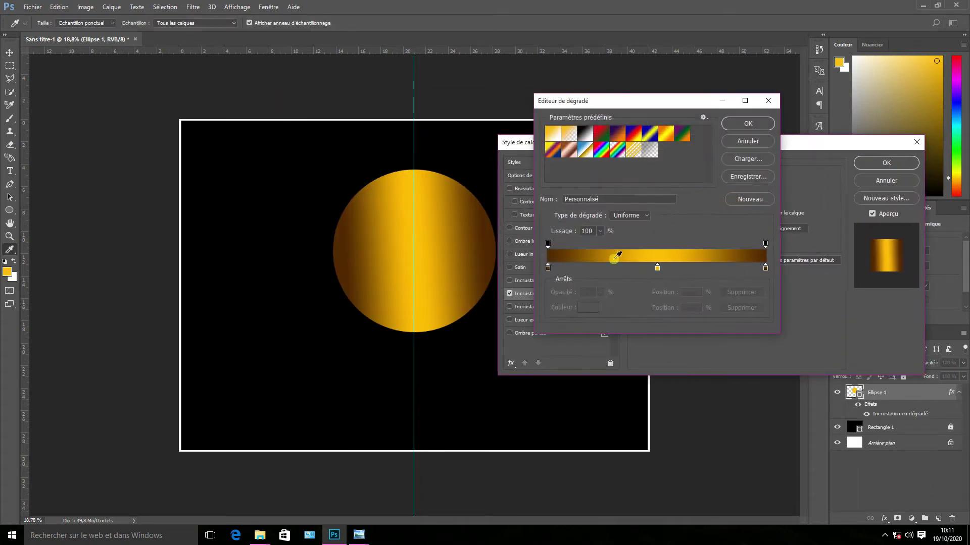
- Try some preset gradients, then set the left colour stop to dark red
left_click(657, 268)
left_click(601, 133)
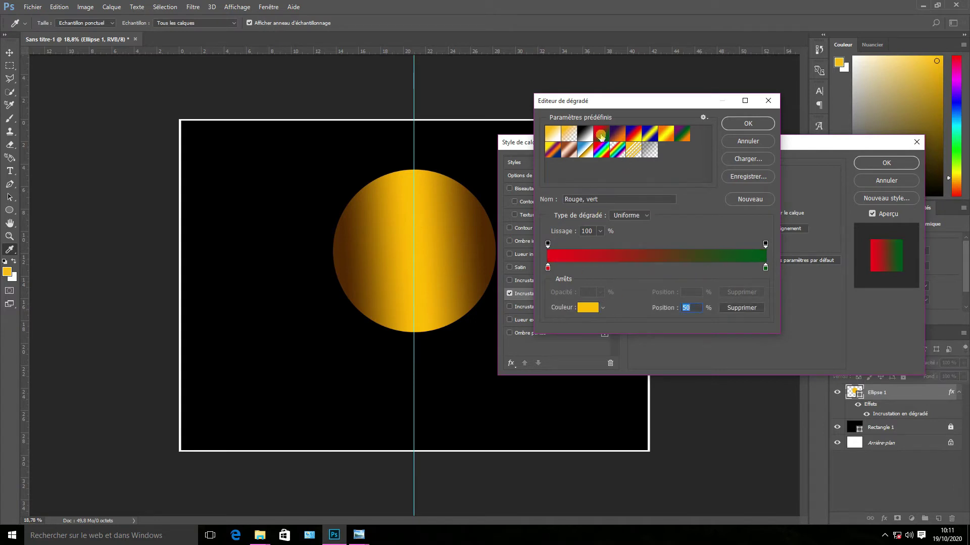
left_click(623, 137)
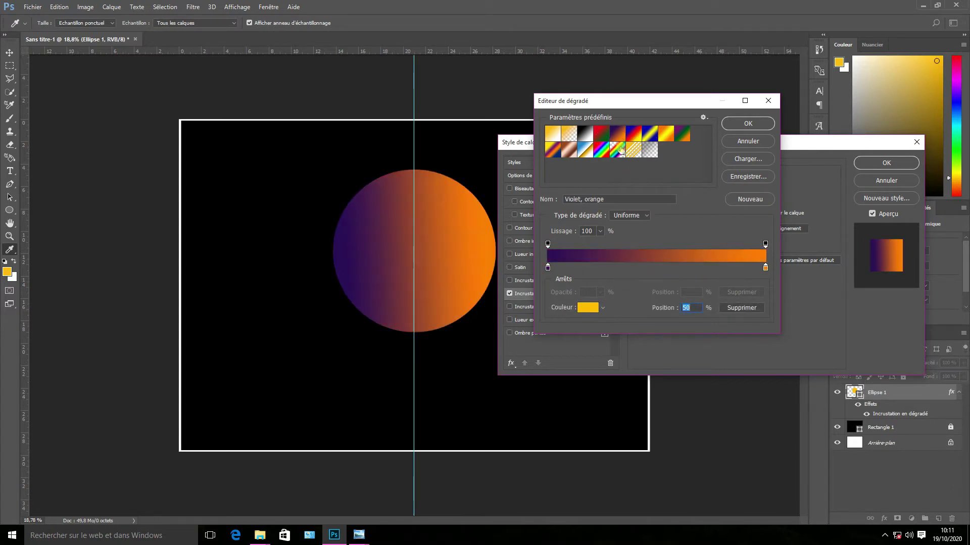
left_click(657, 266)
double_click(547, 268)
left_click_drag(667, 386, 639, 411)
left_click(776, 275)
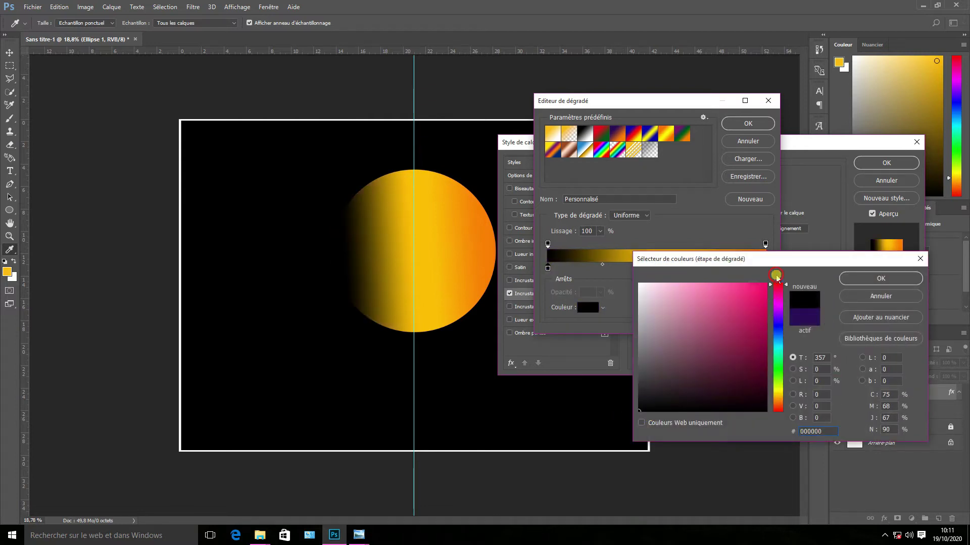
left_click(763, 372)
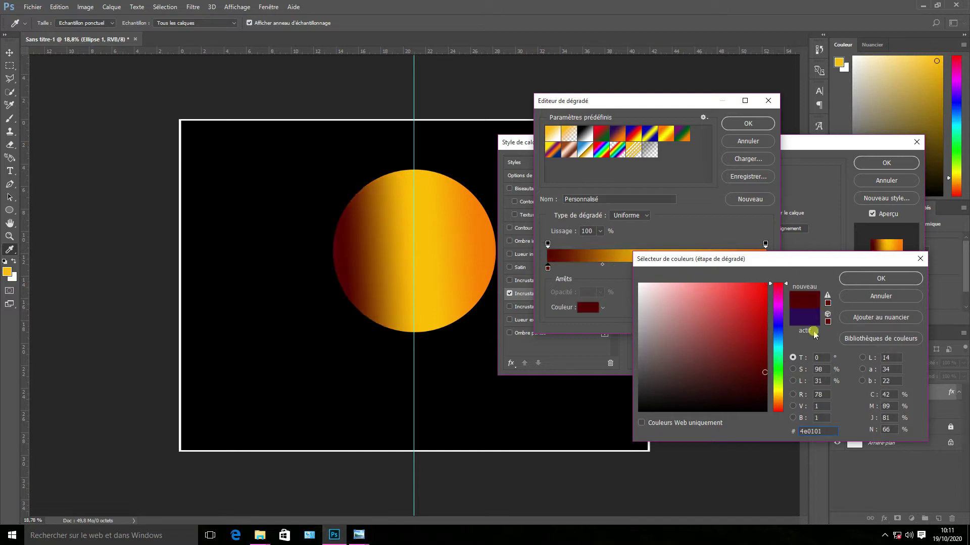
left_click(880, 279)
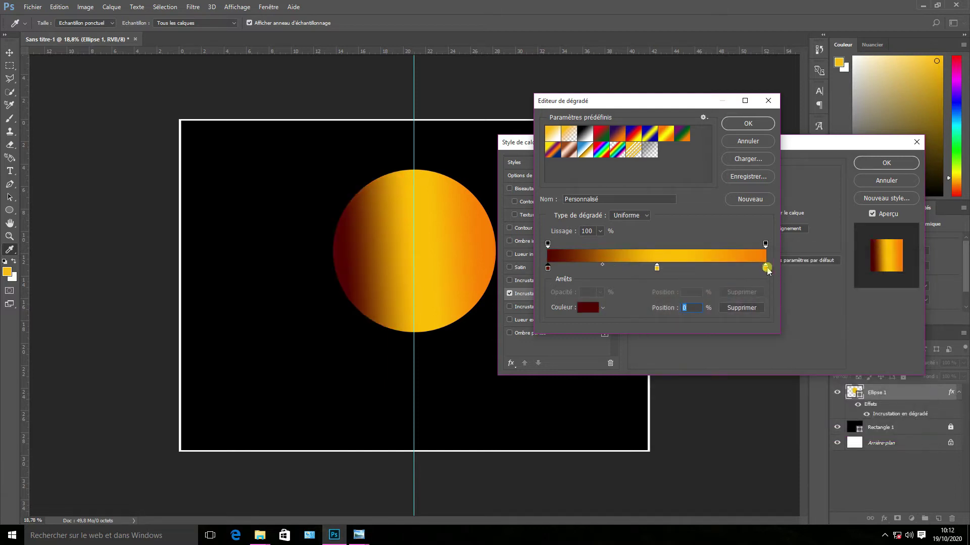
- Make the right stop dark red and the middle stop red (ff0000)
left_click(766, 268)
left_click(552, 254)
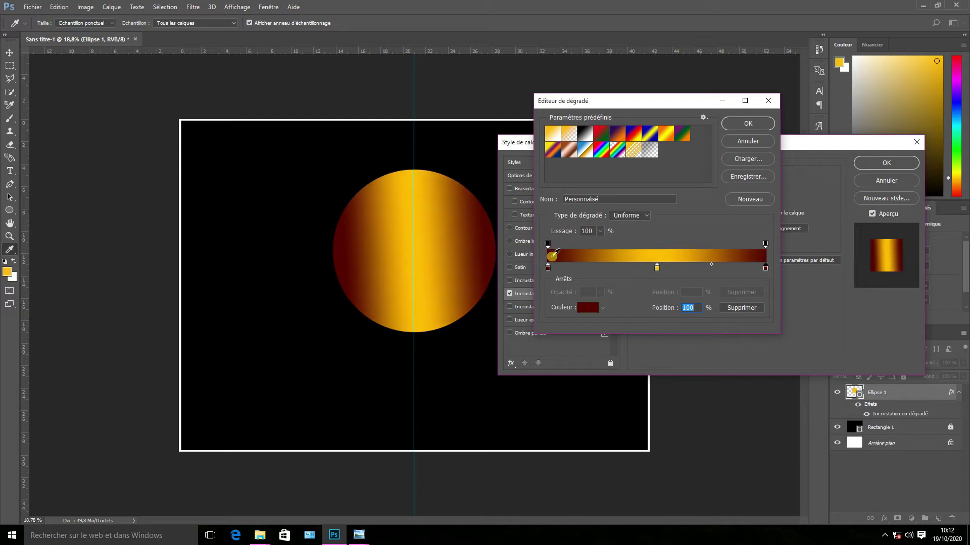
left_click(656, 268)
left_click(587, 307)
left_click_drag(716, 309, 738, 298)
type("ff0000")
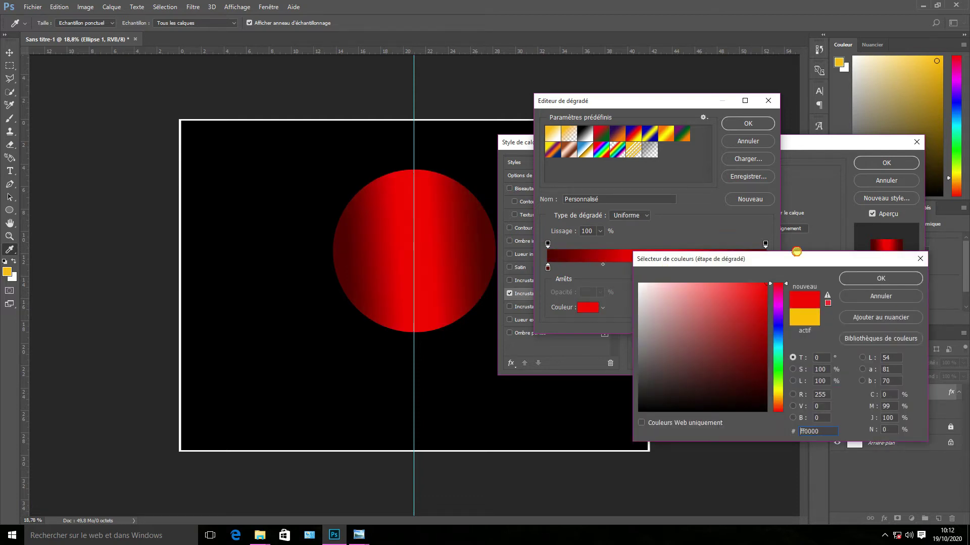
left_click(888, 281)
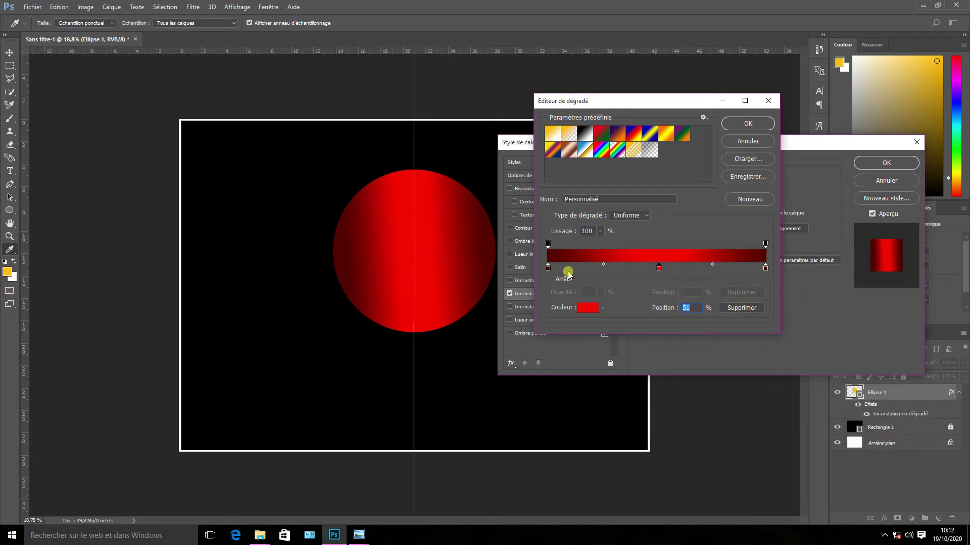
- Shift the gradient midpoint to 47% and apply the red gradient overlay
left_click(604, 266)
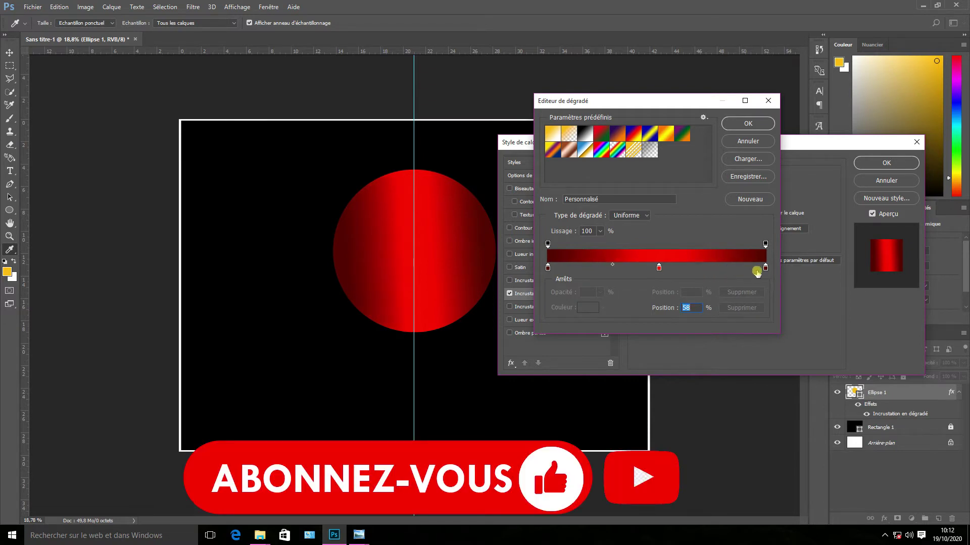
left_click(660, 268)
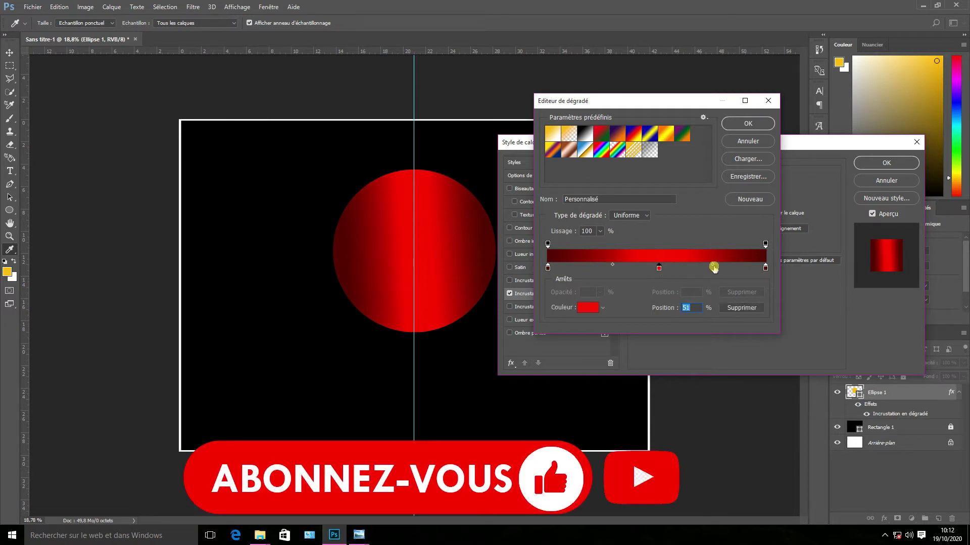
left_click_drag(714, 268, 710, 268)
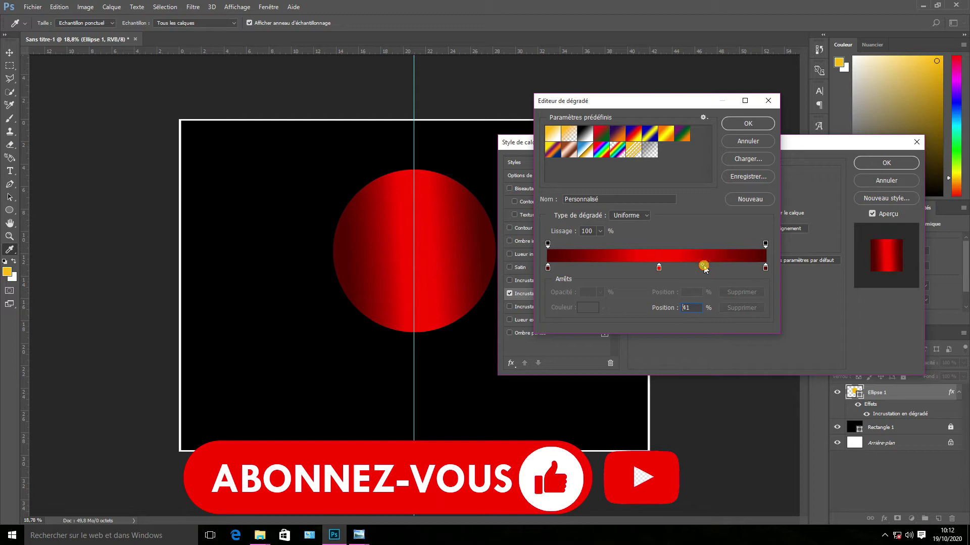
left_click(752, 123)
left_click(886, 163)
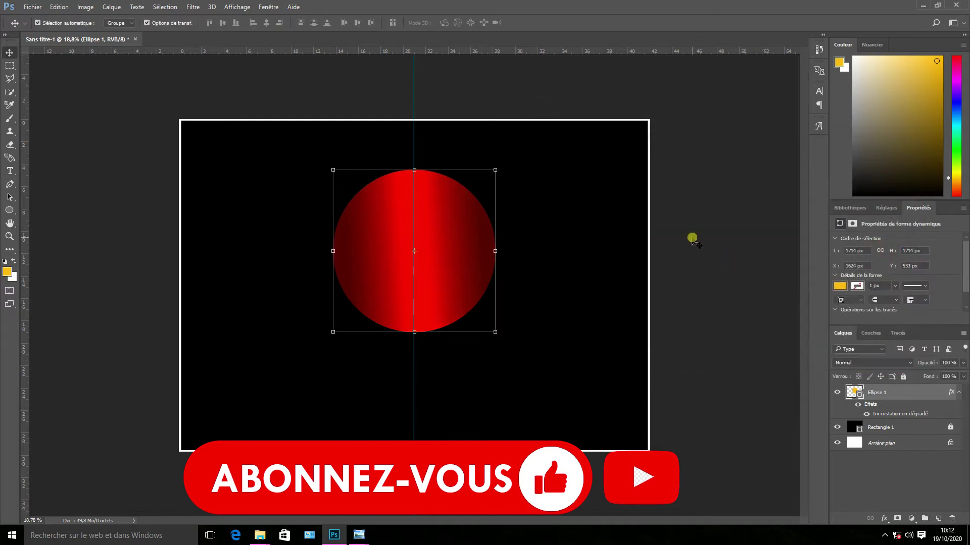
- Reselect the red circle, zoom in, and switch to the Ellipse tool
left_click(692, 239)
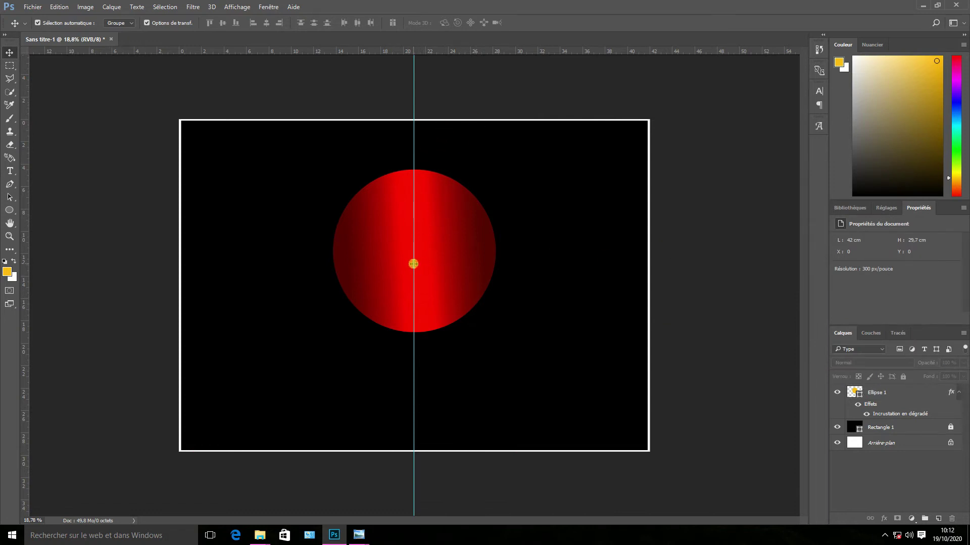
left_click(413, 263)
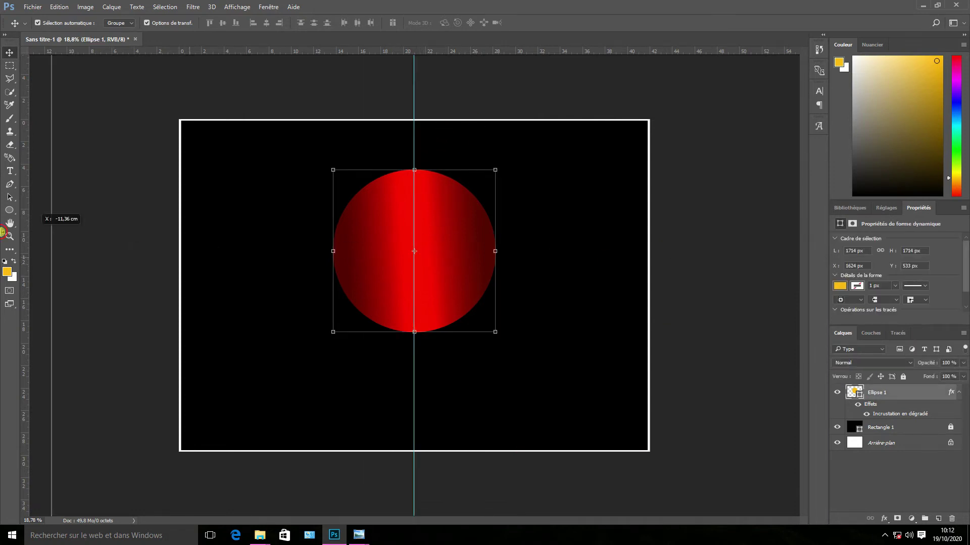
left_click(575, 234)
scroll(483, 244, "up", 4)
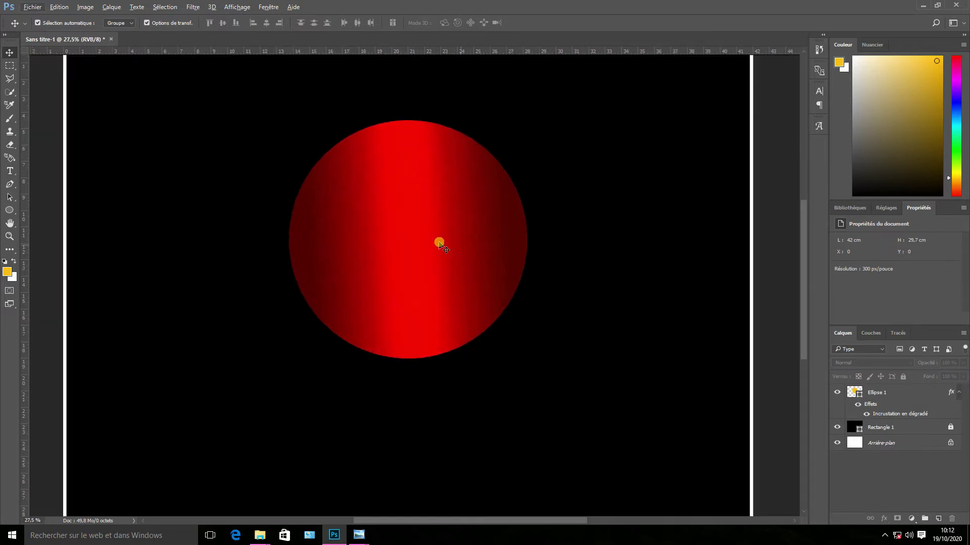
left_click(420, 238)
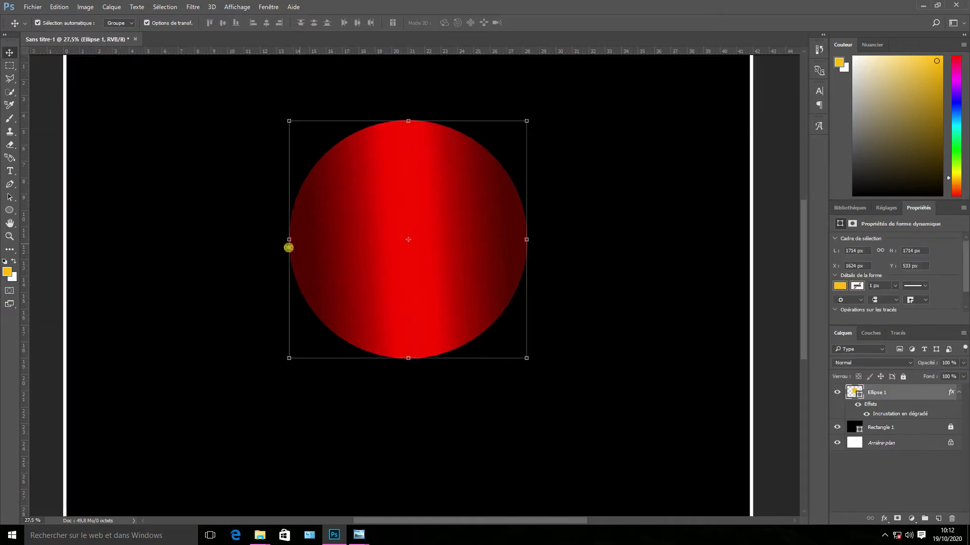
left_click_drag(9, 210, 44, 221)
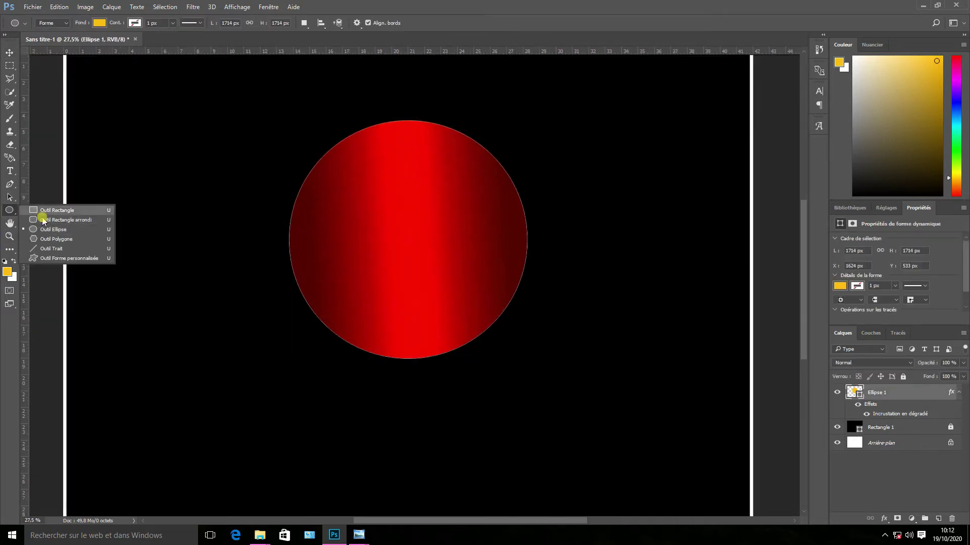
left_click(44, 230)
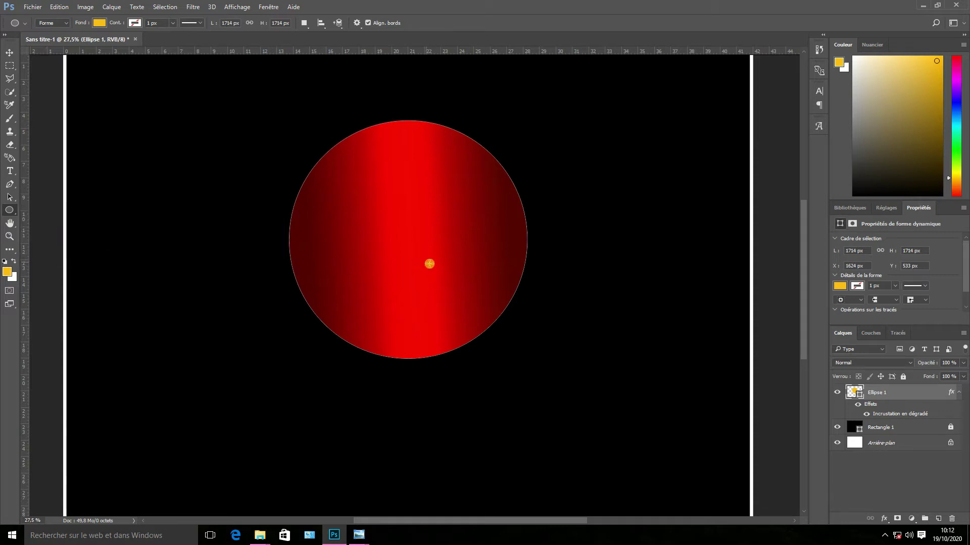
- Draw Ellipse 2 over the red circle, scale it to 1287 px and centre it
left_click(938, 519)
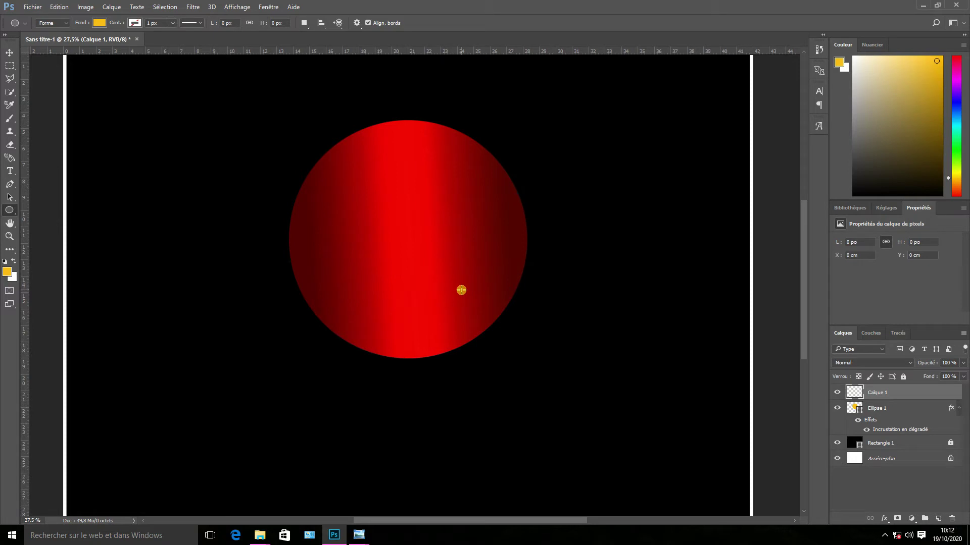
left_click_drag(466, 310, 283, 156)
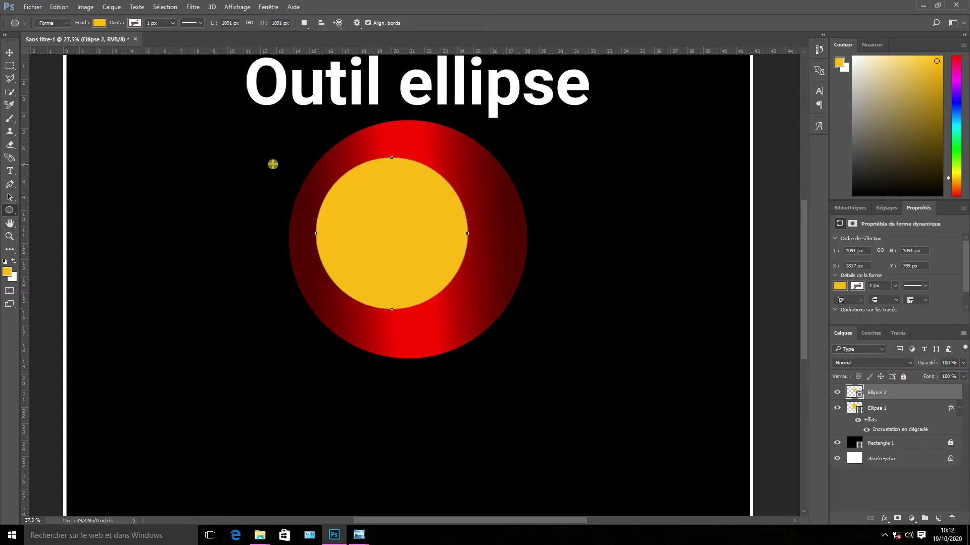
left_click(8, 52)
left_click_drag(428, 217, 448, 218)
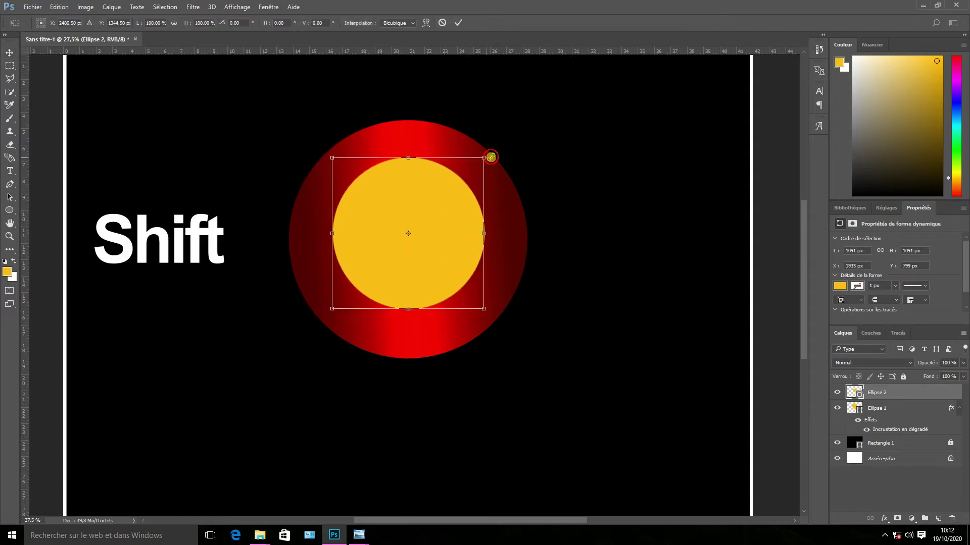
left_click_drag(485, 159, 515, 155)
left_click_drag(456, 180, 451, 195)
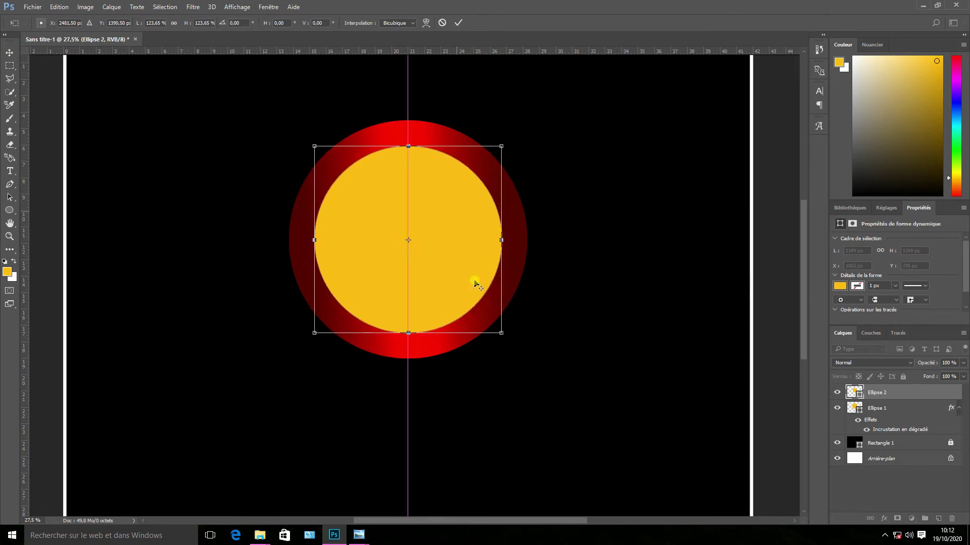
left_click_drag(499, 331, 494, 328)
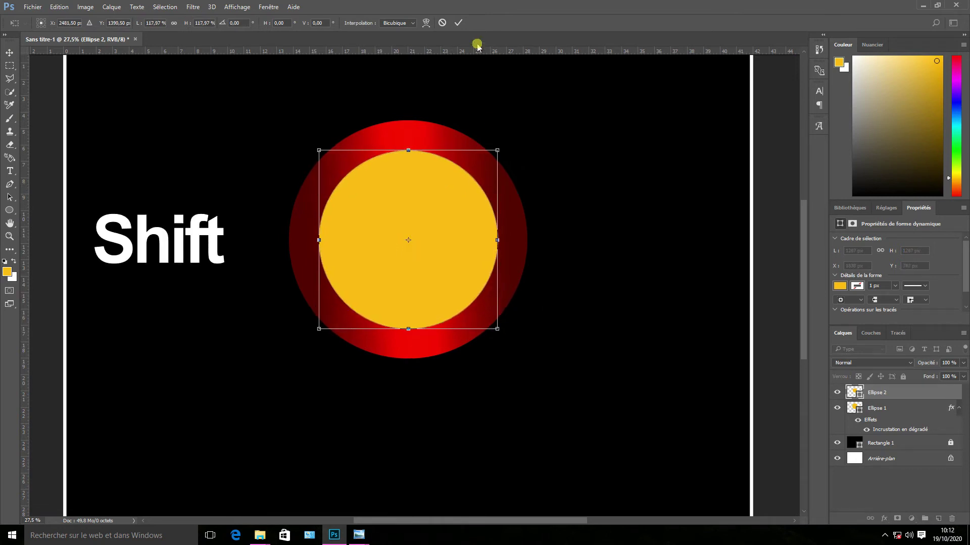
left_click(458, 23)
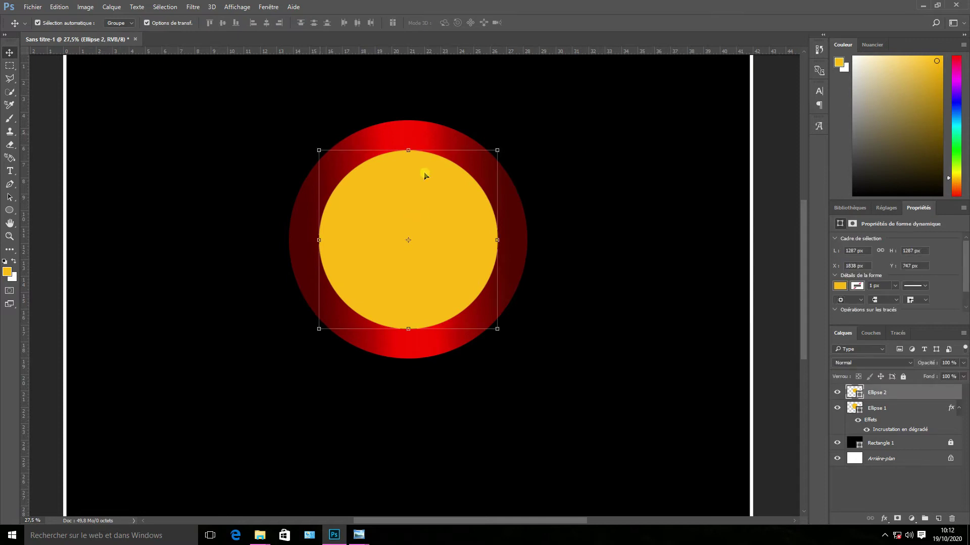
- Remove Ellipse 2's fill and give it a black (#000000) 69 px stroke
left_click(839, 286)
left_click(842, 307)
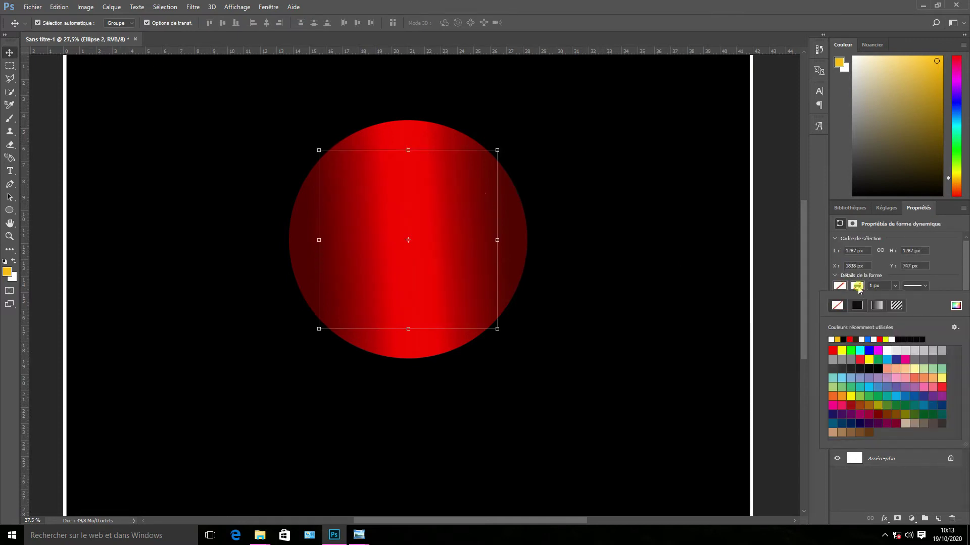
left_click(964, 305)
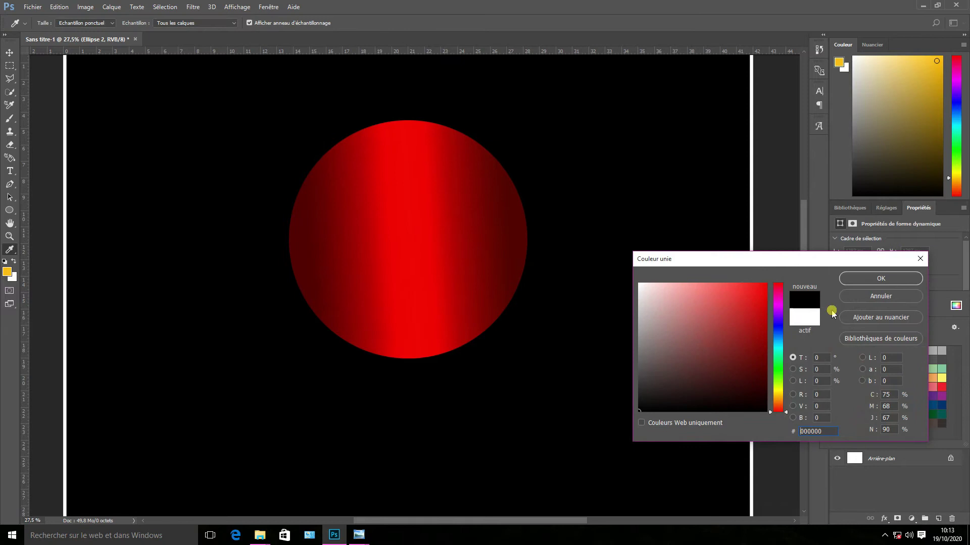
left_click(899, 282)
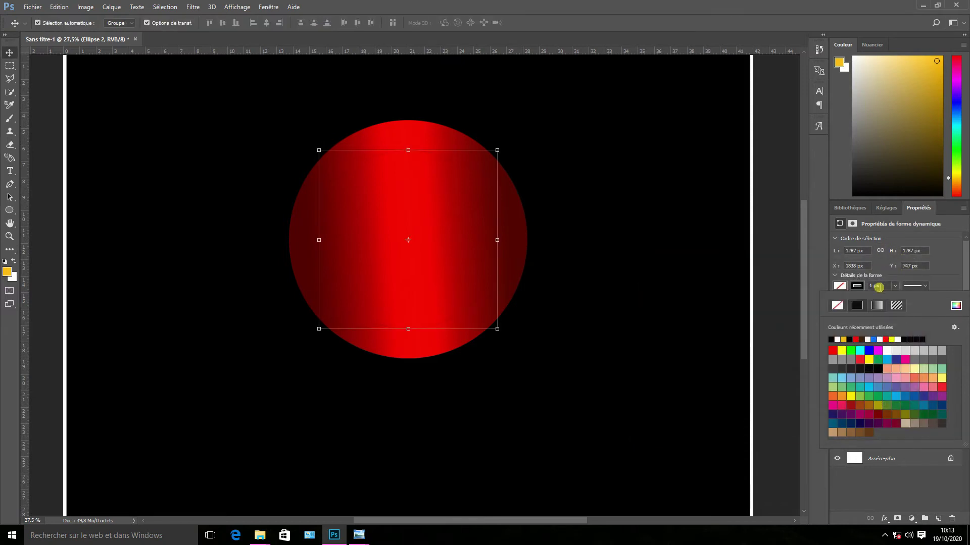
left_click(879, 286)
type("15")
key("Return")
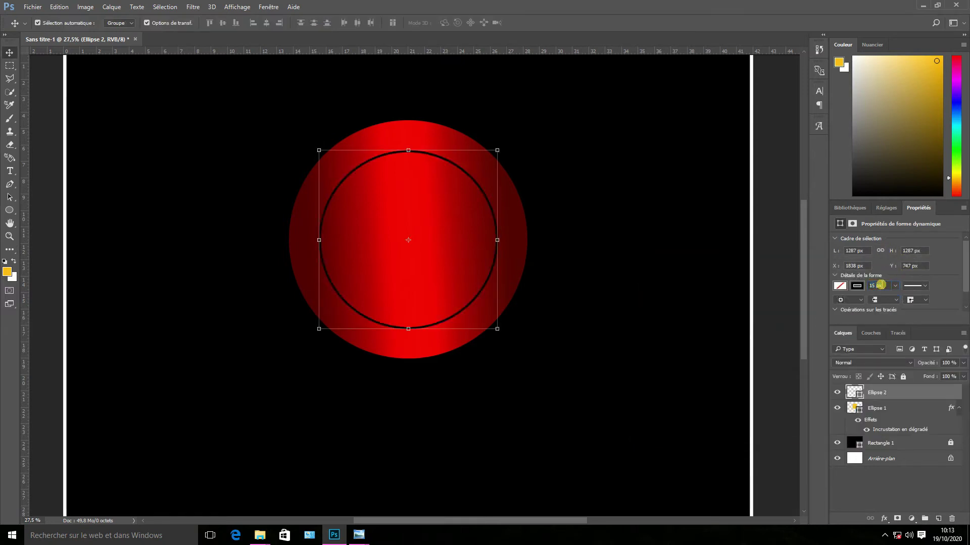
key("Return")
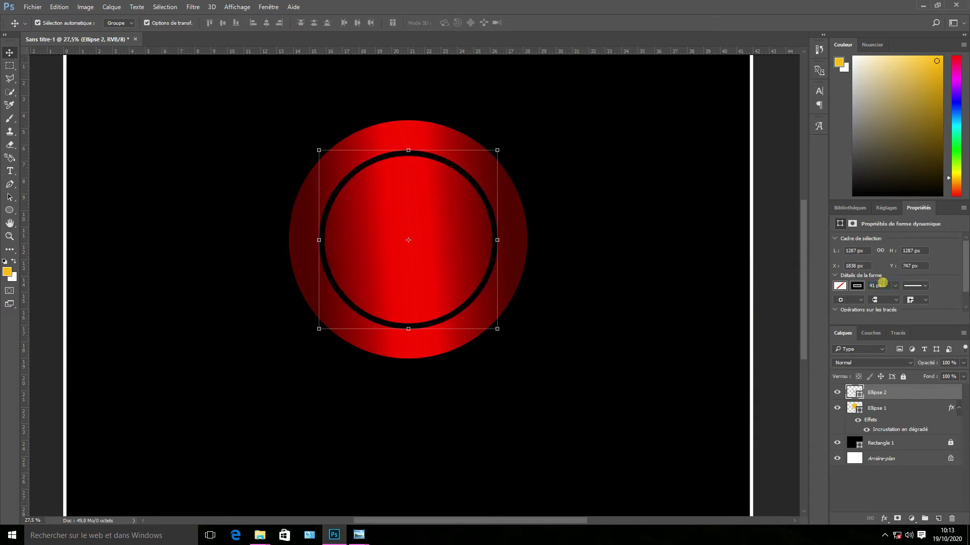
type("69")
key("Return")
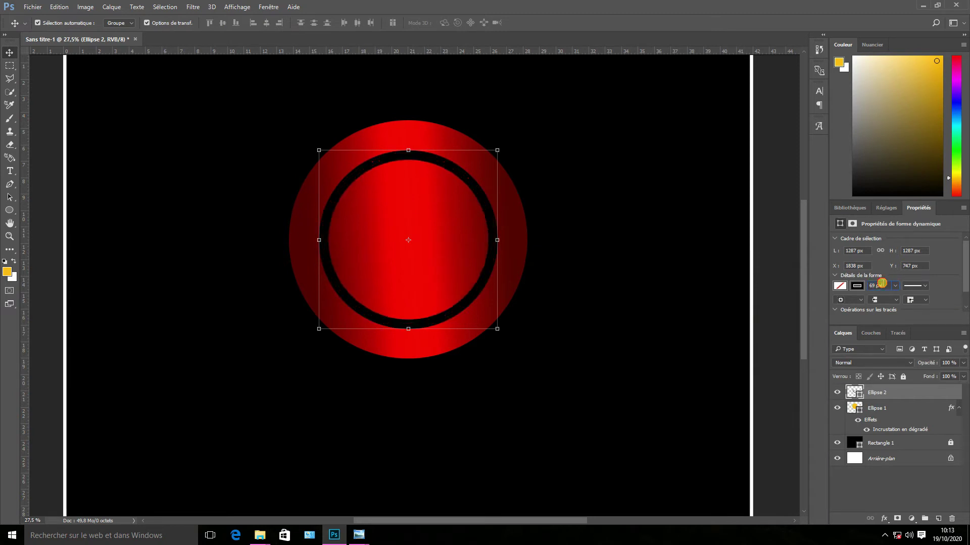
- Widen the ring's stroke to about 127 px and rasterize the Ellipse 2 layer
left_click_drag(881, 284, 901, 297)
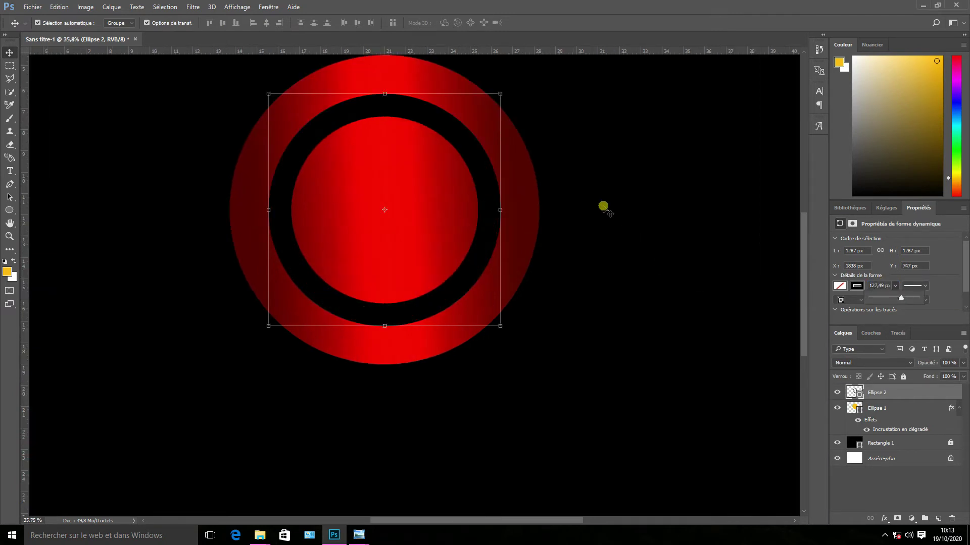
left_click(625, 186)
left_click(495, 191)
right_click(892, 386)
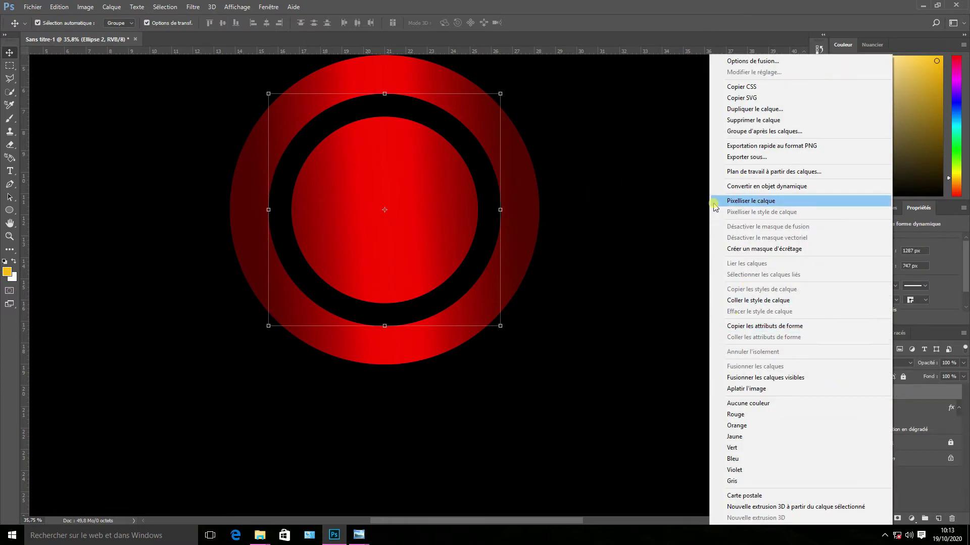
left_click(735, 201)
- Cut a gap from the top of the ring along a centred vertical guide
left_click_drag(23, 135, 384, 168)
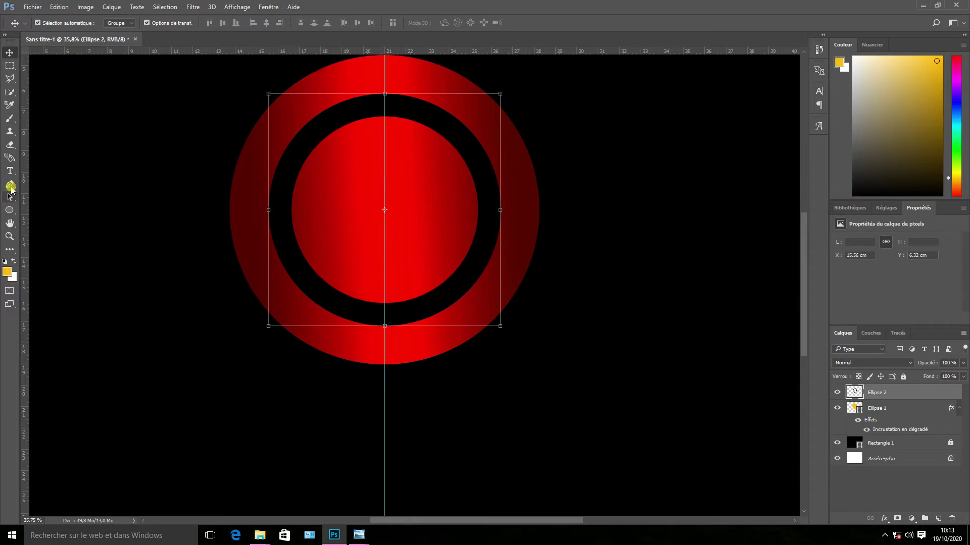
left_click(9, 66)
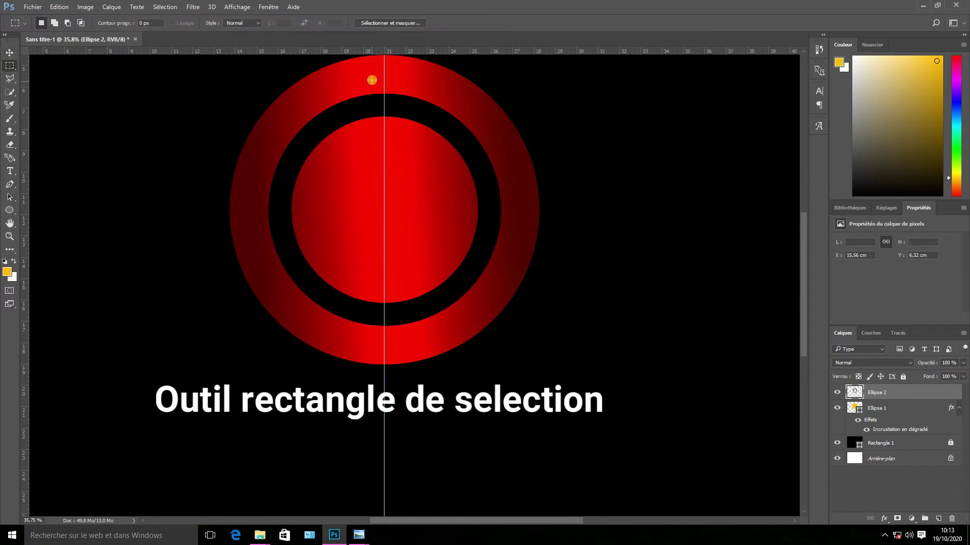
left_click_drag(365, 78, 402, 145)
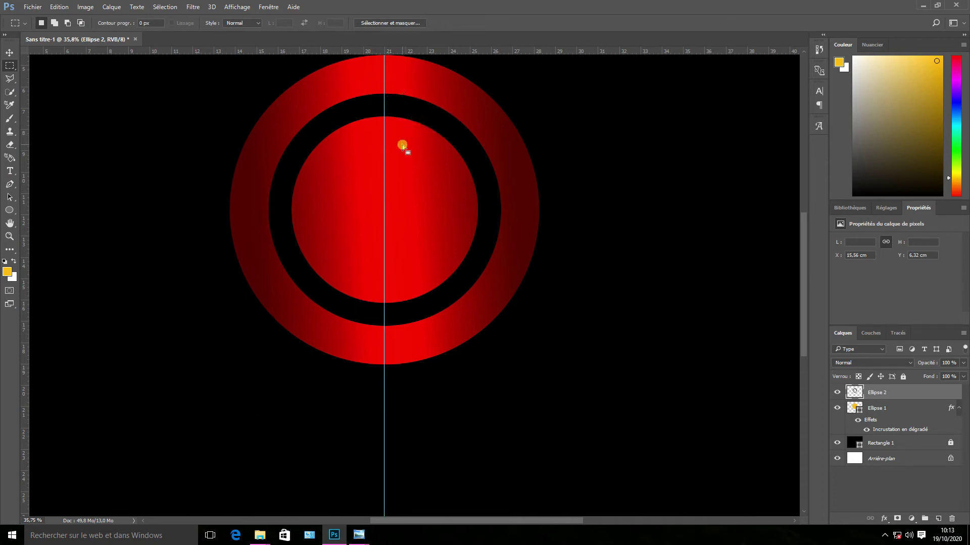
key("Delete")
key("ctrl+d")
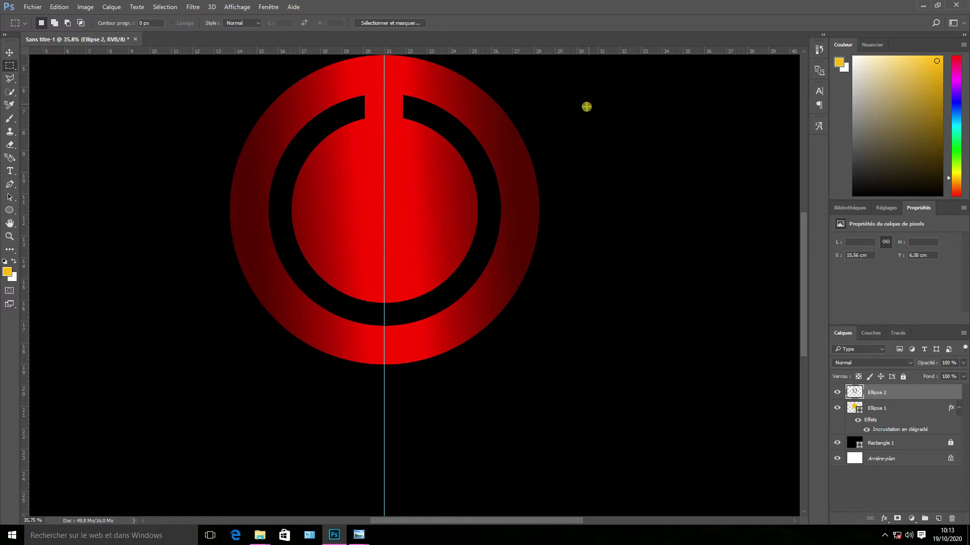
scroll(484, 130, "down", 3)
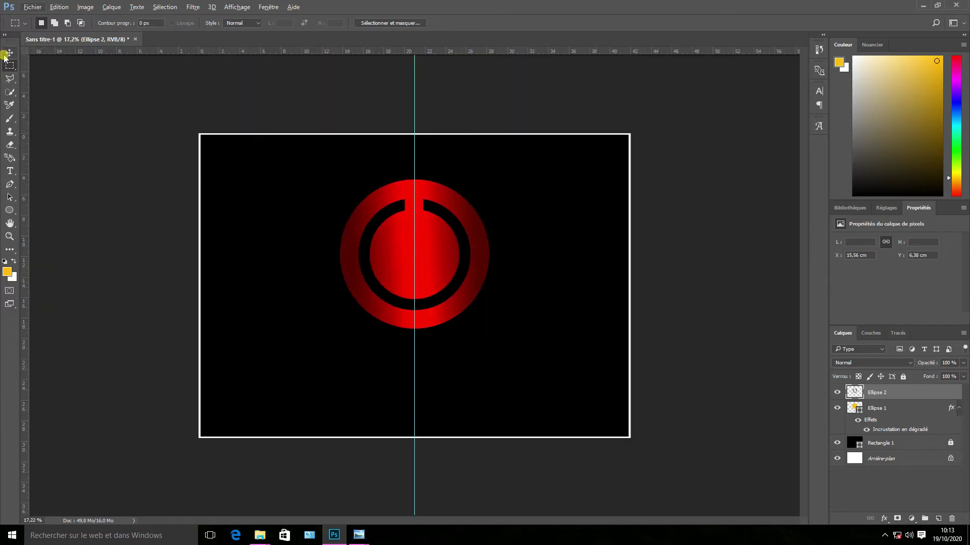
- Draw a narrow vertical rectangle across the gap at the top of the red ring
left_click(5, 54)
left_click(556, 184)
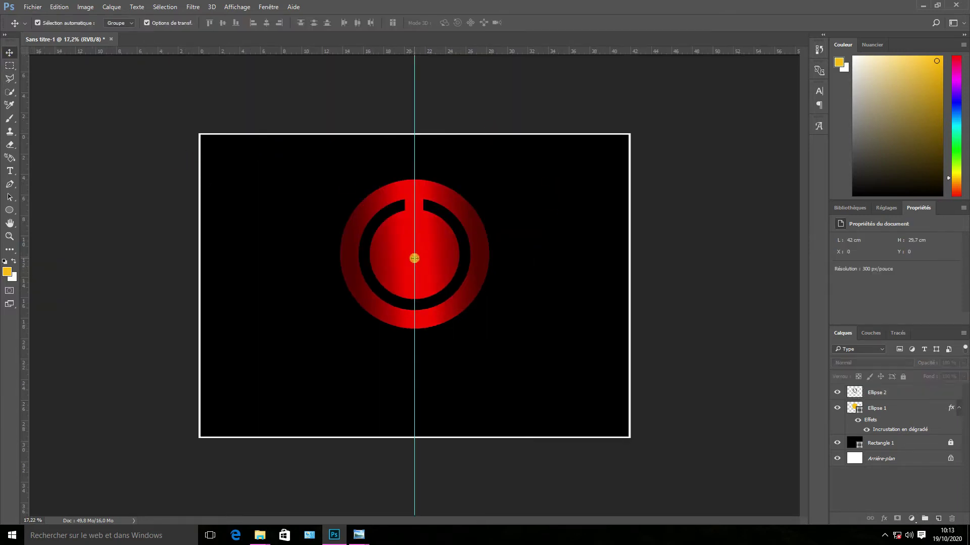
left_click(9, 210)
left_click(45, 214)
scroll(487, 182, "up", 3)
scroll(416, 159, "up", 1)
left_click_drag(407, 126, 425, 227)
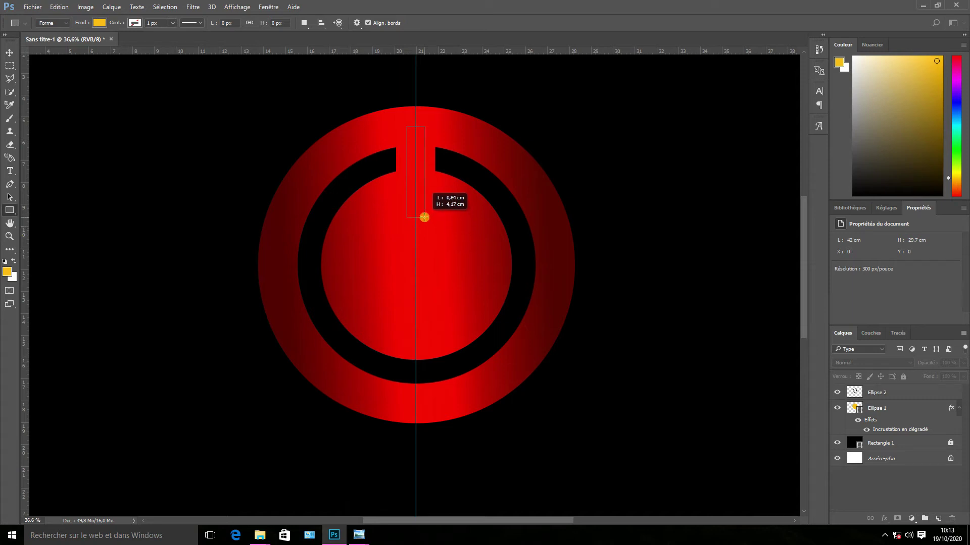
left_click_drag(424, 227, 425, 218)
- Fill the bar with black sampled from the canvas and round its corners
double_click(558, 227)
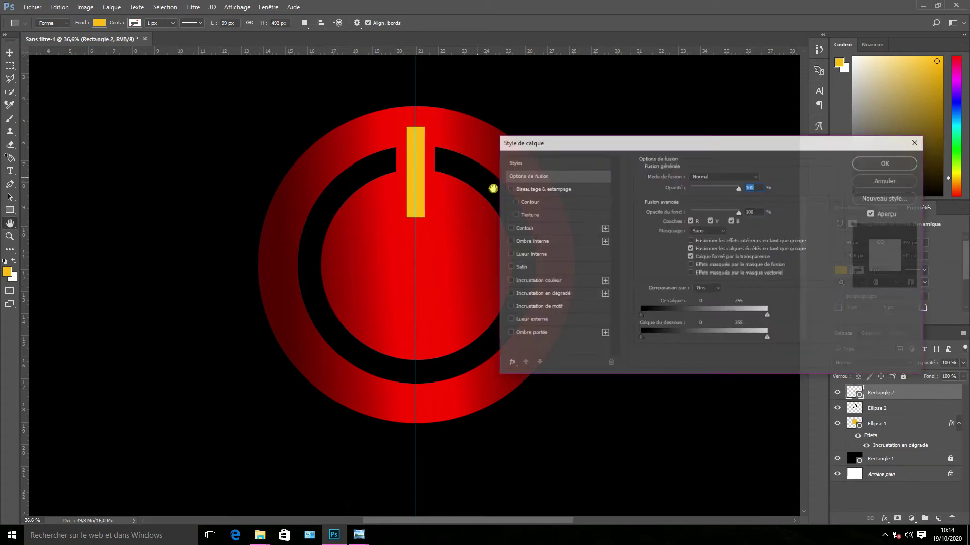
left_click(916, 142)
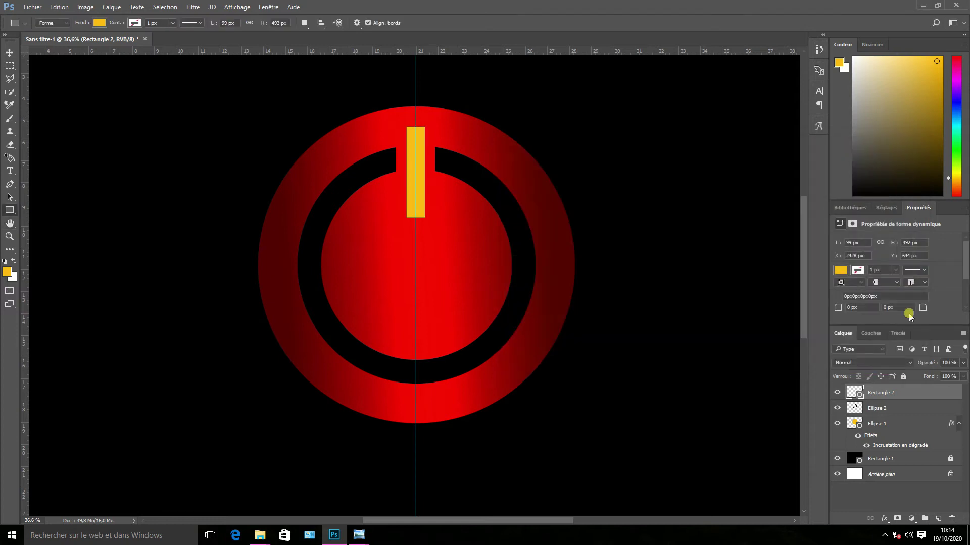
double_click(854, 392)
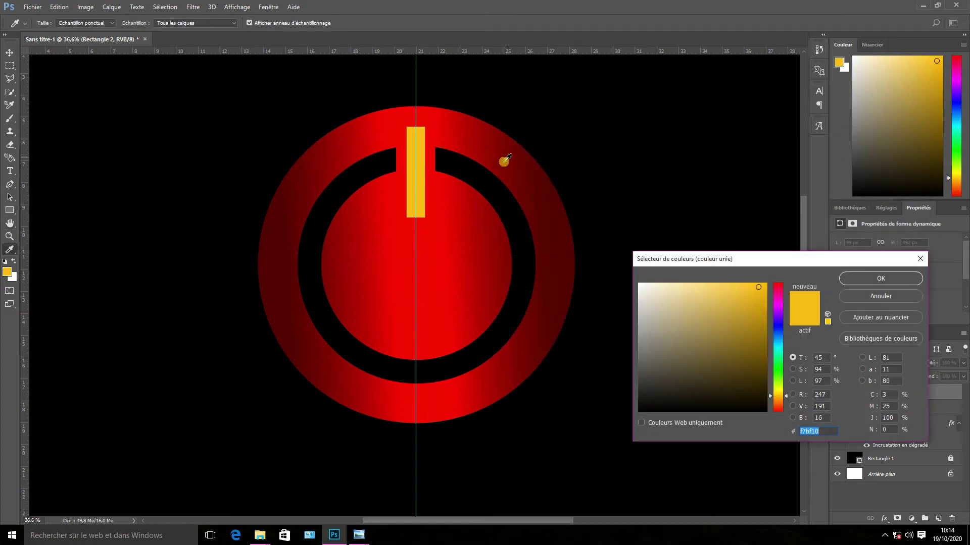
left_click(491, 188)
left_click(874, 278)
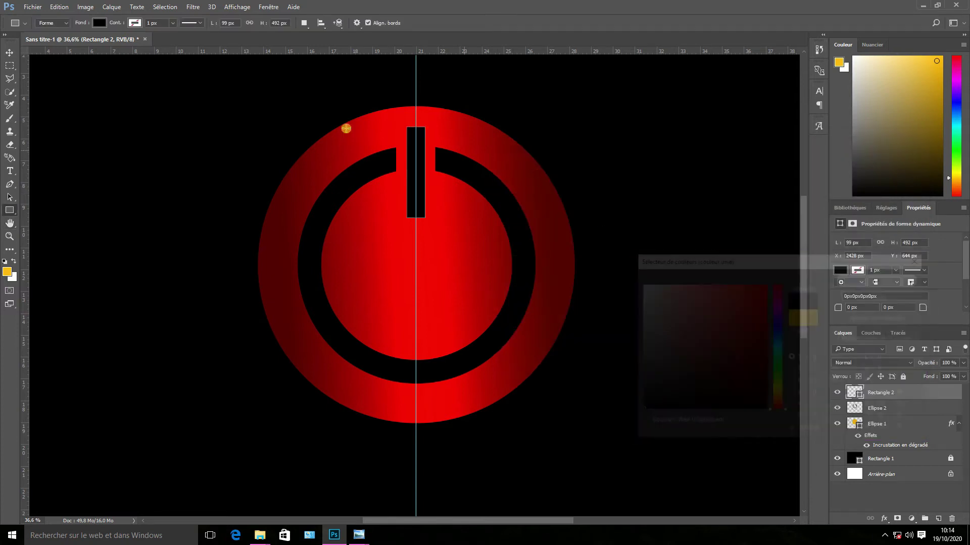
left_click_drag(838, 308, 868, 309)
left_click(7, 52)
left_click(298, 136)
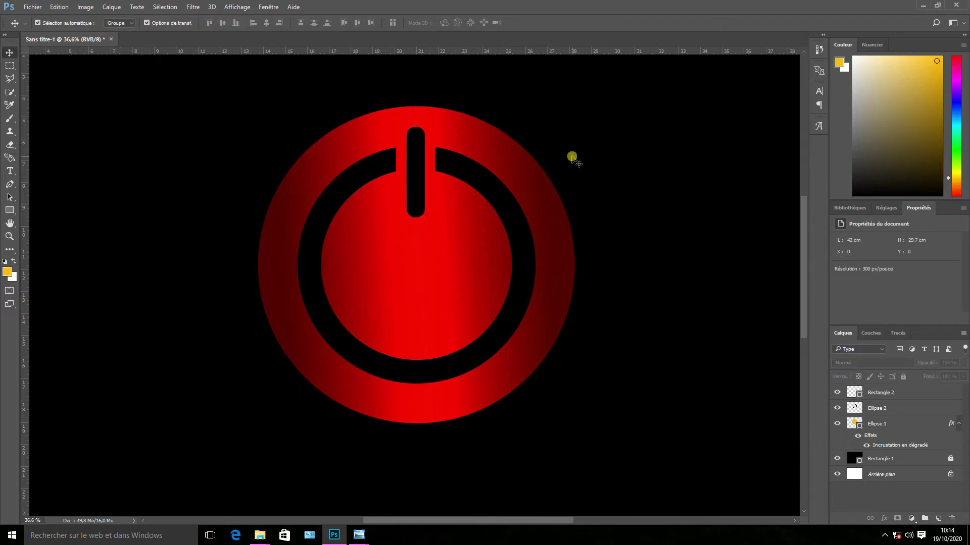
- Shorten the bar from the bottom, widen it slightly and adjust its corner radius
scroll(400, 167, "up", 4)
left_click(432, 181)
left_click_drag(430, 240, 430, 220)
left_click_drag(443, 164, 443, 167)
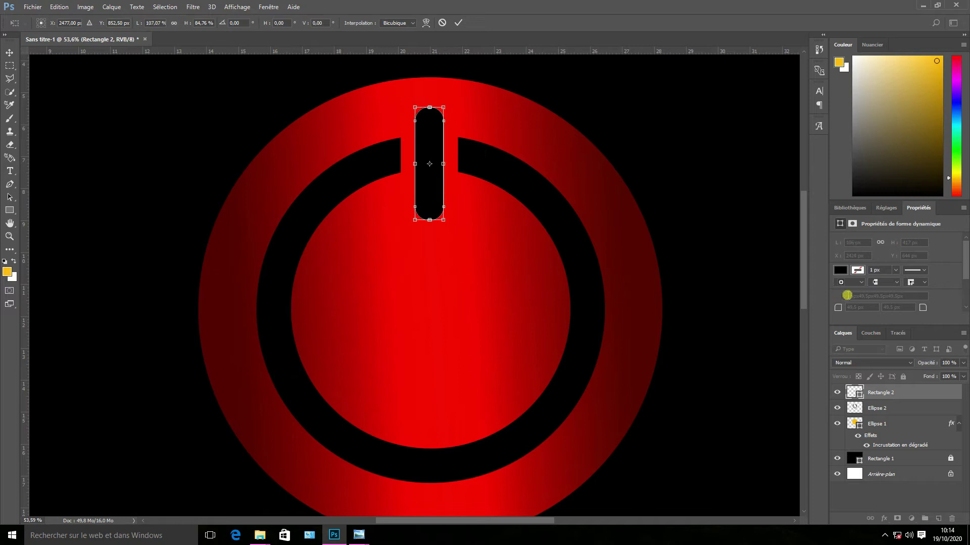
left_click(840, 303)
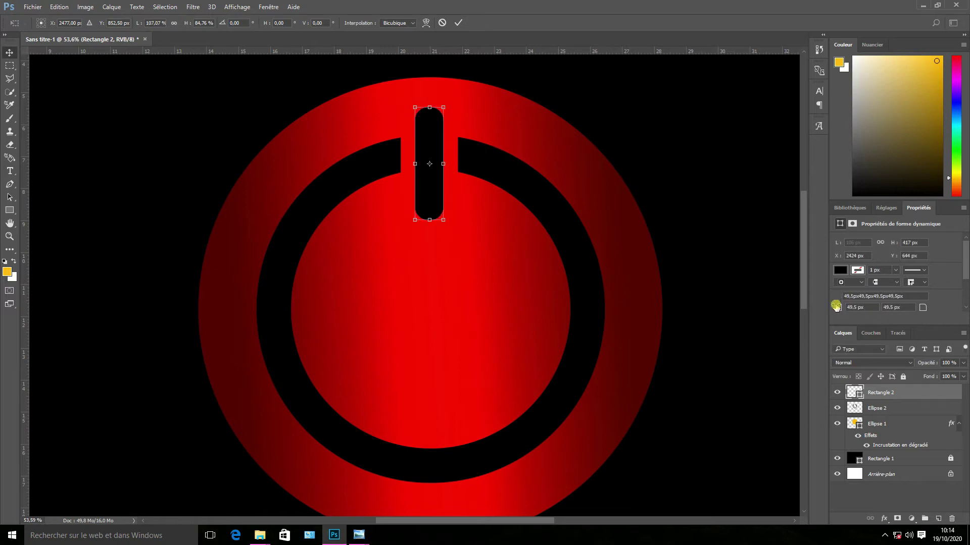
left_click(848, 307)
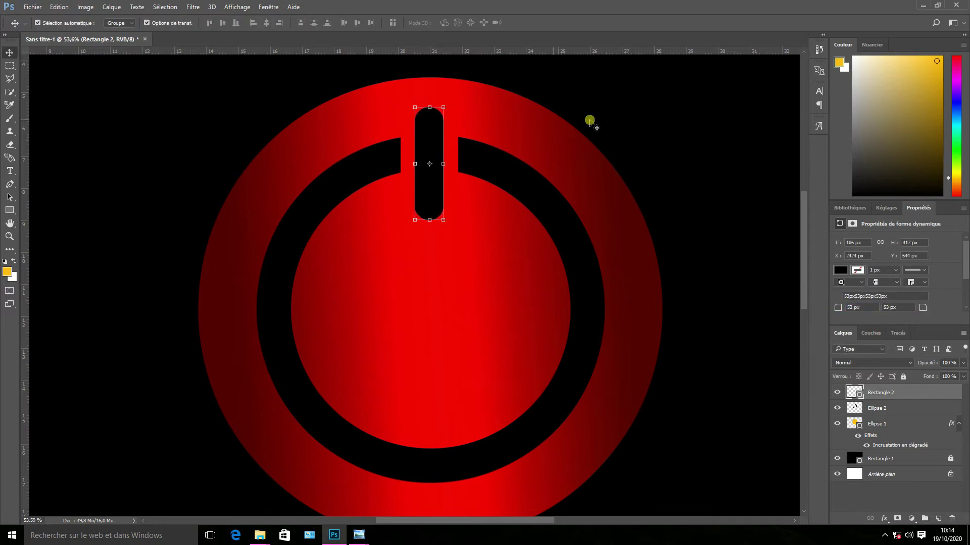
left_click(623, 111)
key("ctrl+0")
- Lock the red ring layer and start a text line below the logo
scroll(566, 134, "down", 3)
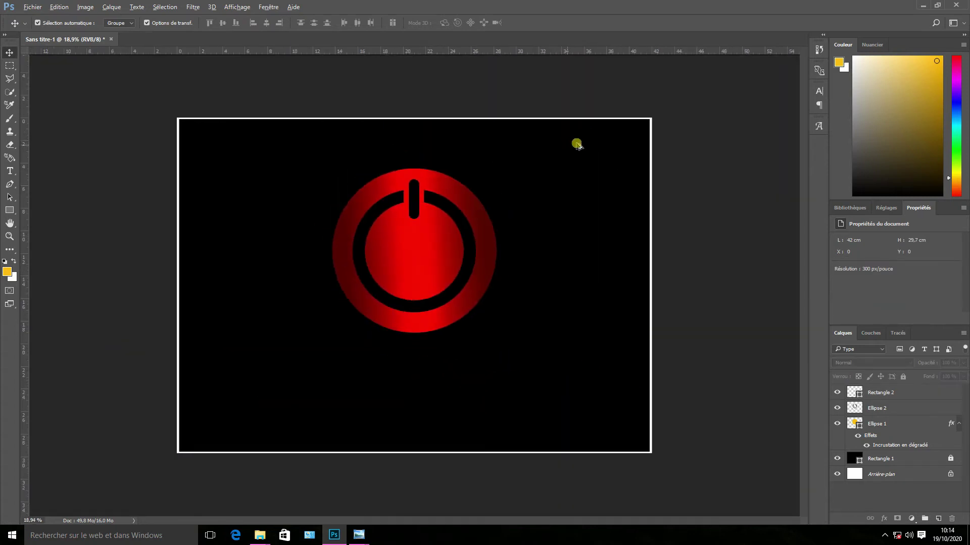
left_click_drag(355, 160, 490, 316)
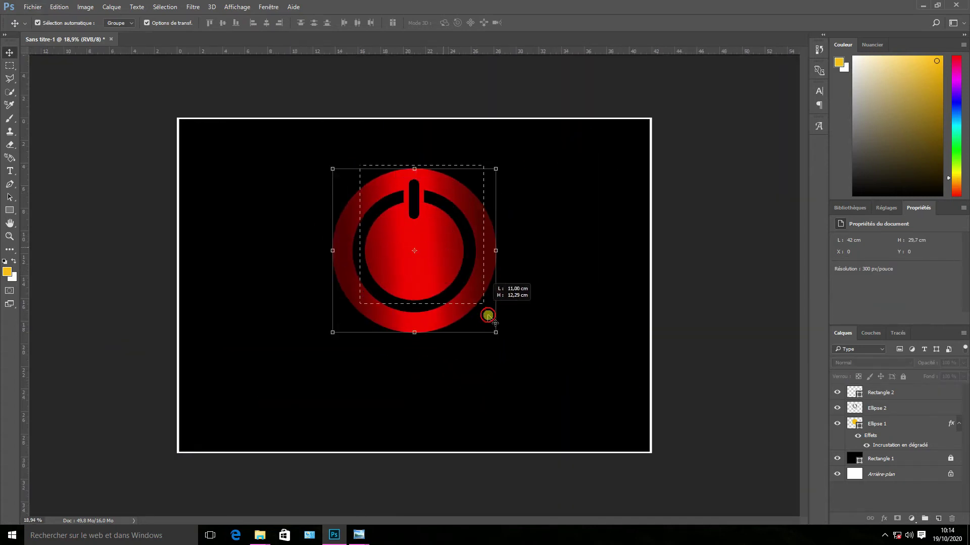
left_click(313, 331)
left_click(9, 171)
left_click(292, 389)
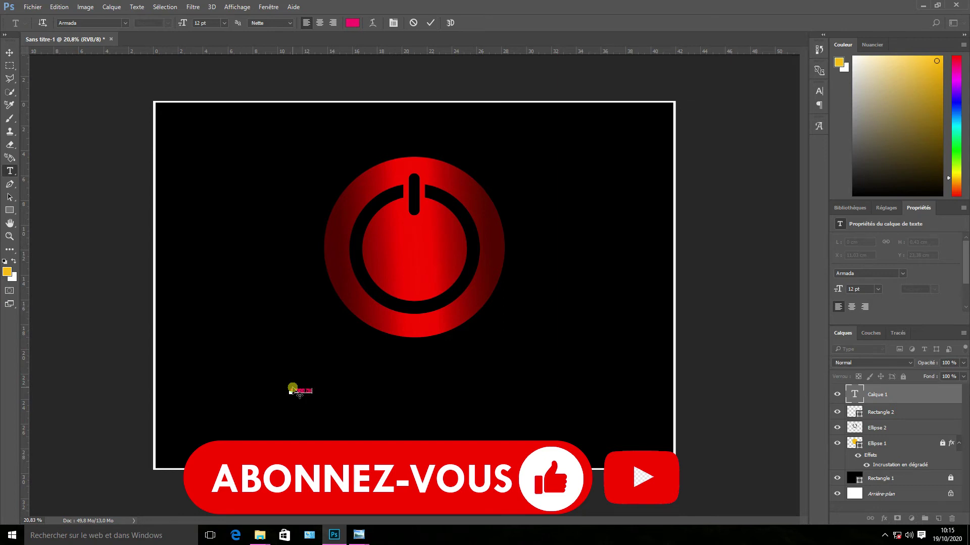
- Colour the CONGO ZIK text white (ffffff) and commit it
left_click(352, 23)
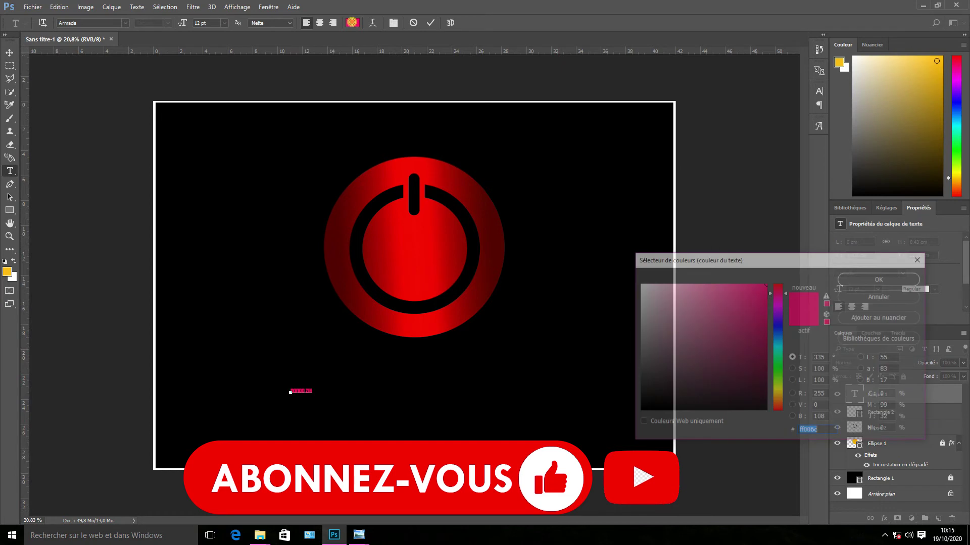
left_click_drag(662, 316, 638, 284)
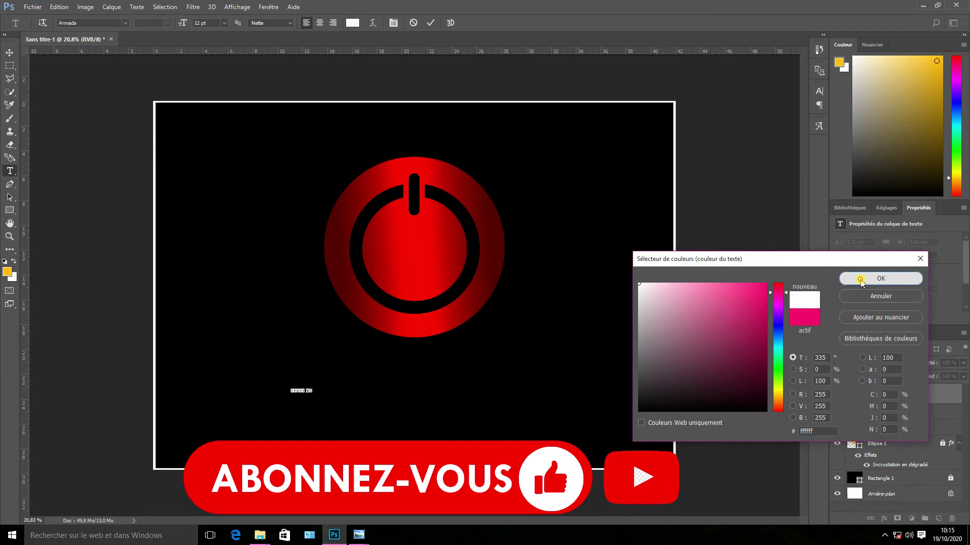
left_click(881, 278)
left_click(9, 52)
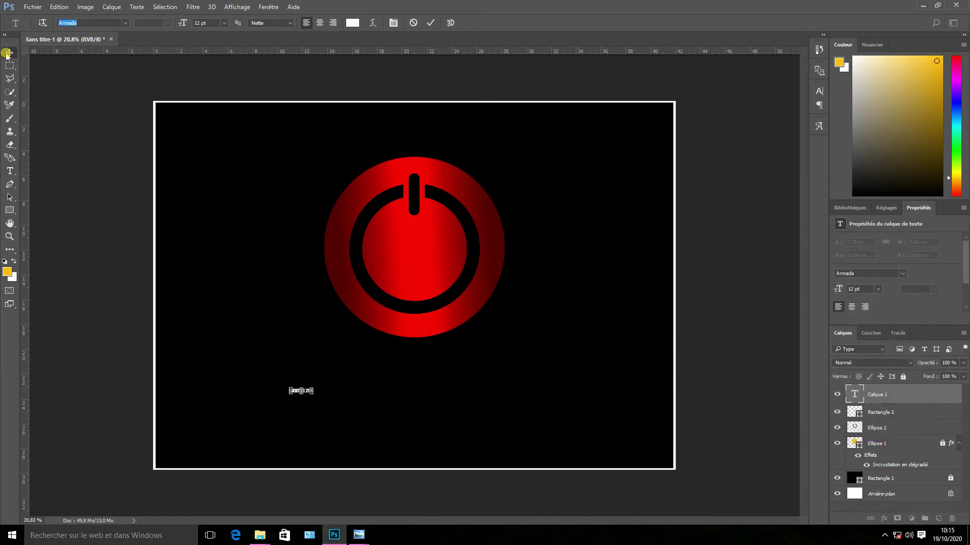
left_click(323, 380)
key("ctrl+t")
- Scale the CONGO ZIK text up to title size
mouse_move(317, 387)
left_mouse_down()
mouse_move(453, 353)
mouse_move(452, 385)
mouse_move(493, 373)
left_mouse_up()
left_click(458, 22)
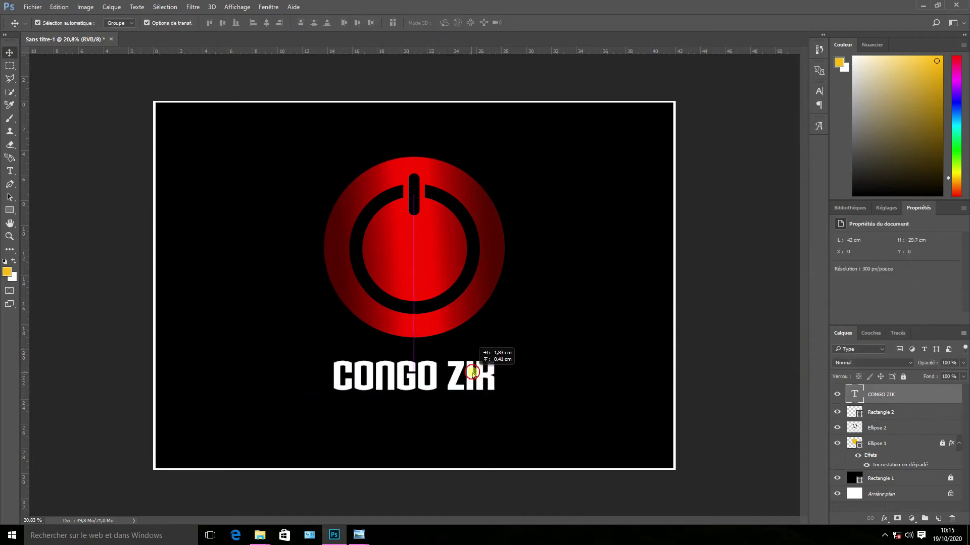
left_click(550, 316)
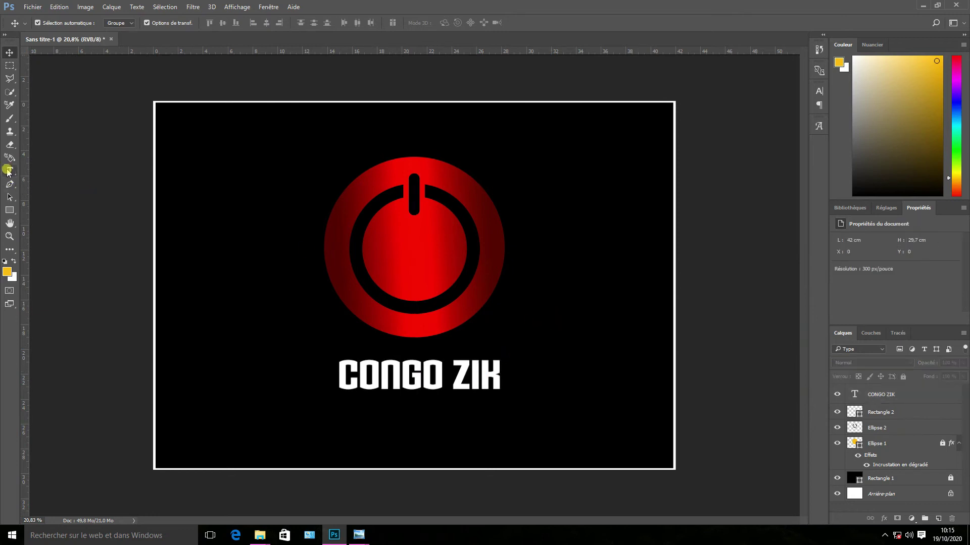
- Set all of CONGO ZIK in Tw Cen MT Bold with -60 tracking
left_click(9, 170)
left_click(442, 383)
key("ctrl+a")
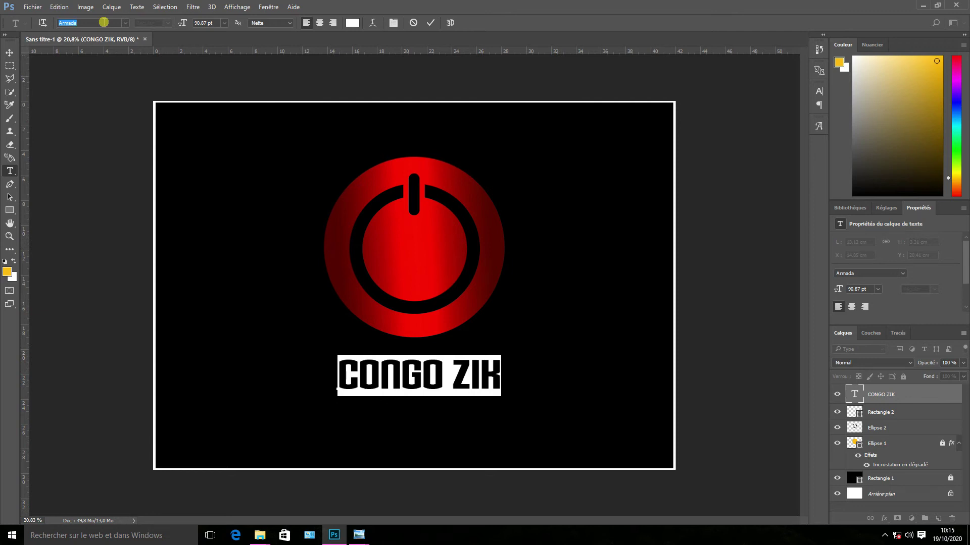
type("TW")
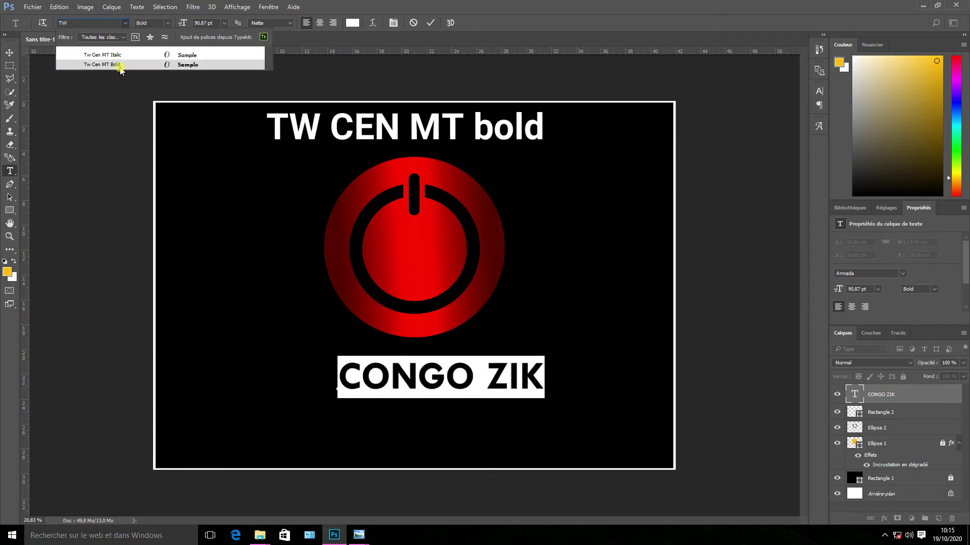
left_click(121, 65)
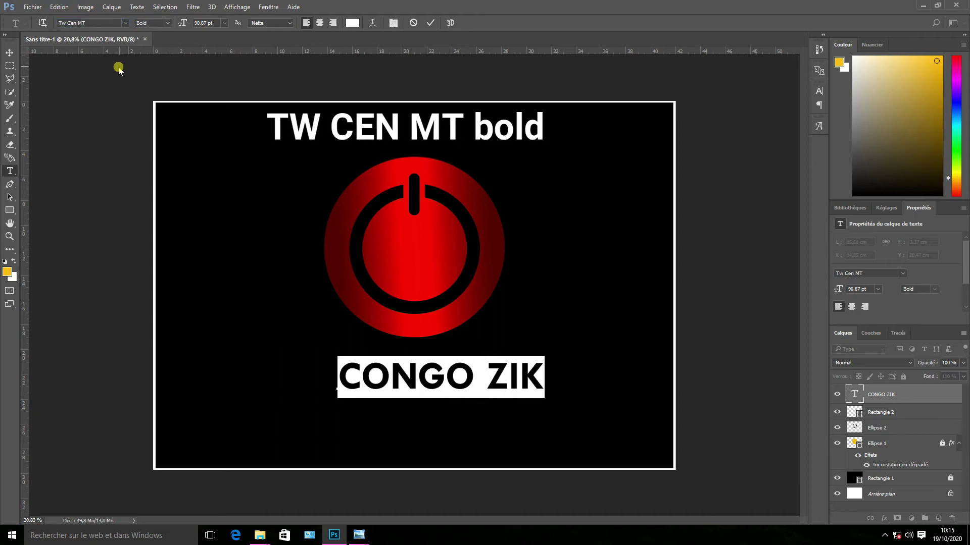
left_click(392, 23)
left_click_drag(762, 129, 759, 130)
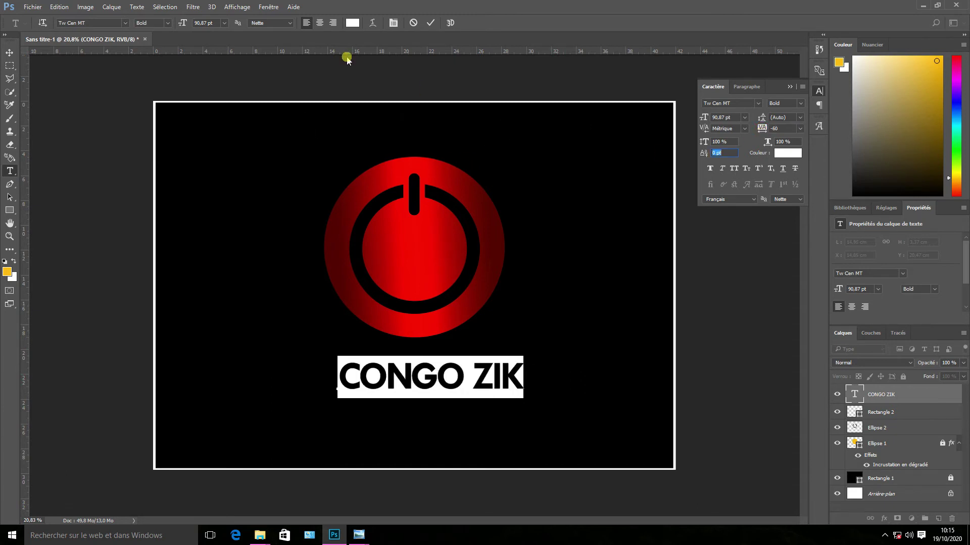
left_click(431, 23)
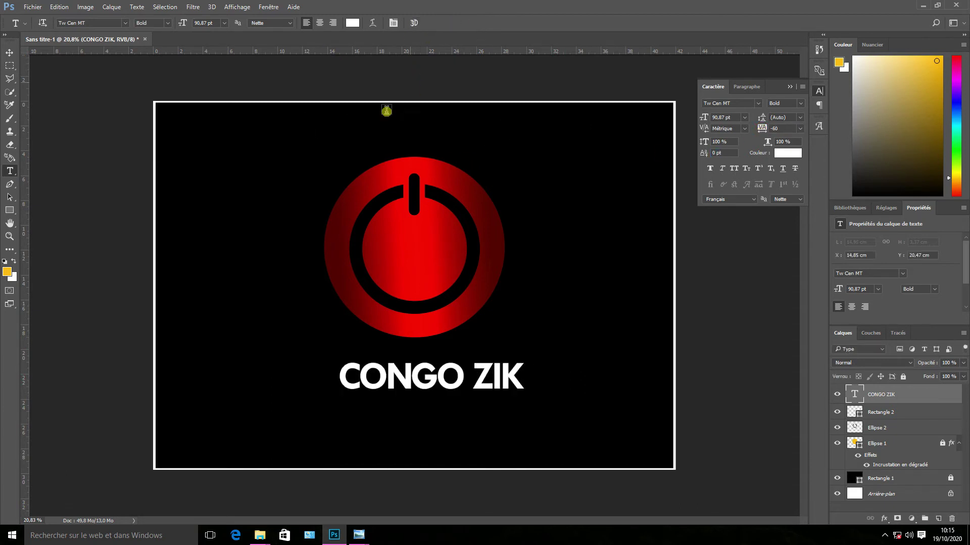
left_click(9, 52)
- Move the CONGO ZIK title up directly under the logo
left_click_drag(450, 371, 434, 357)
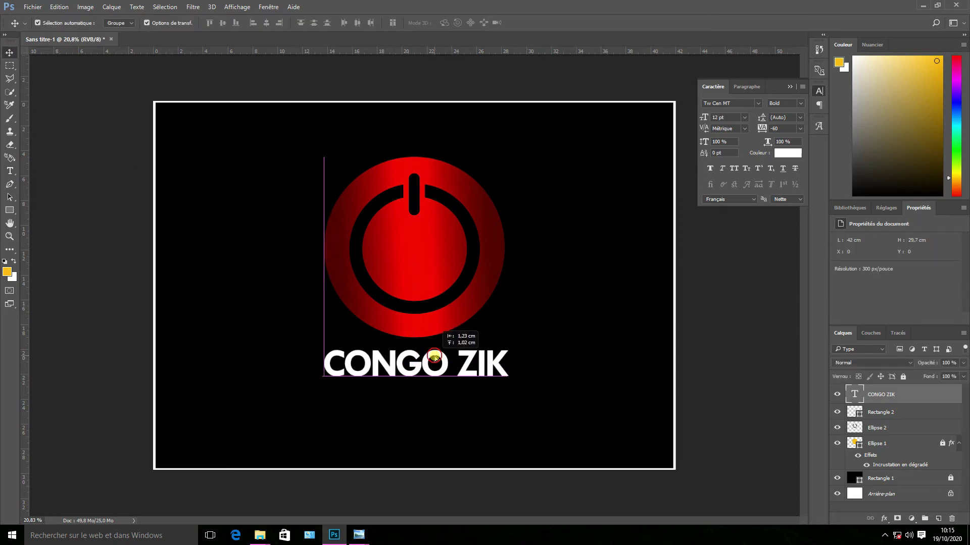
scroll(411, 342, "up", 2)
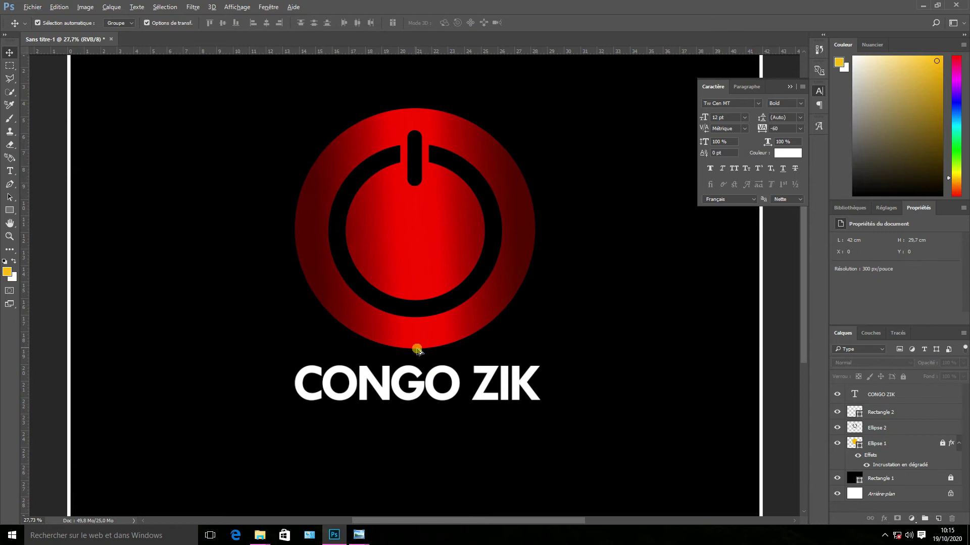
scroll(417, 349, "down", 4)
scroll(450, 357, "up", 3)
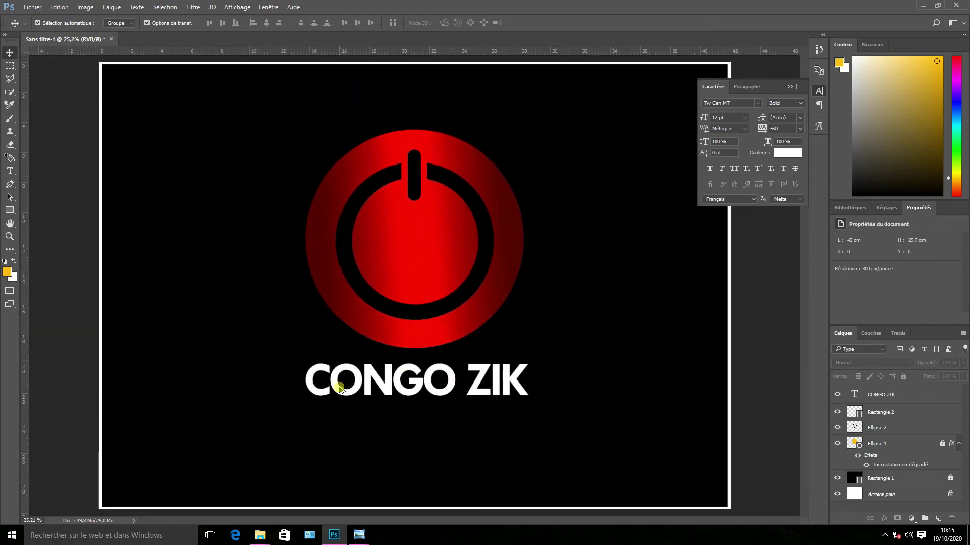
scroll(339, 389, "up", 1)
- Colour the first O of CONGO black (000000)
left_click(9, 170)
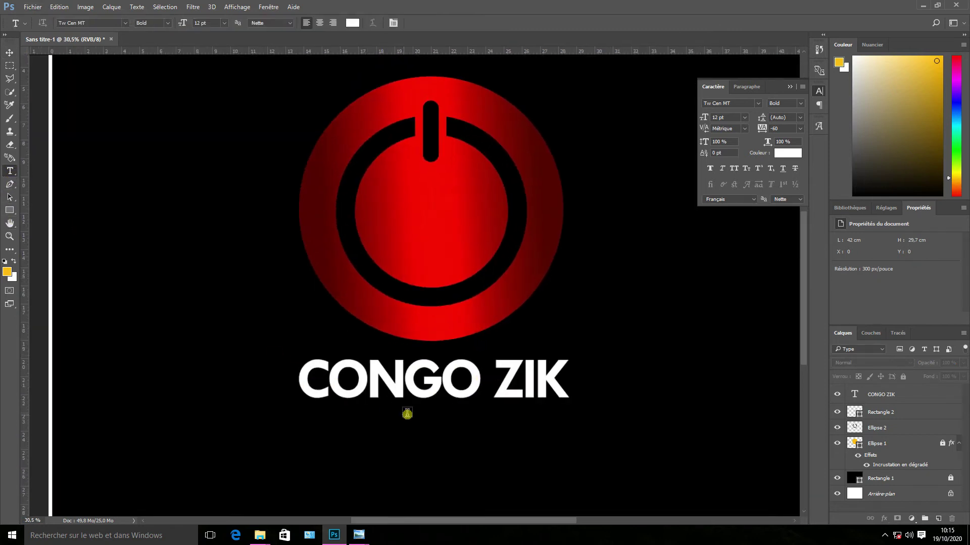
left_click(360, 381)
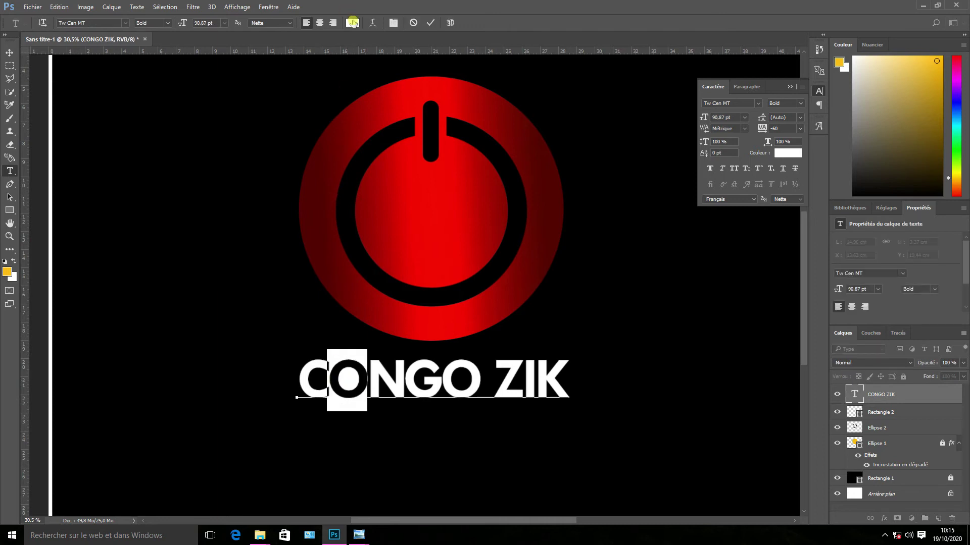
left_click(353, 23)
left_click(263, 177)
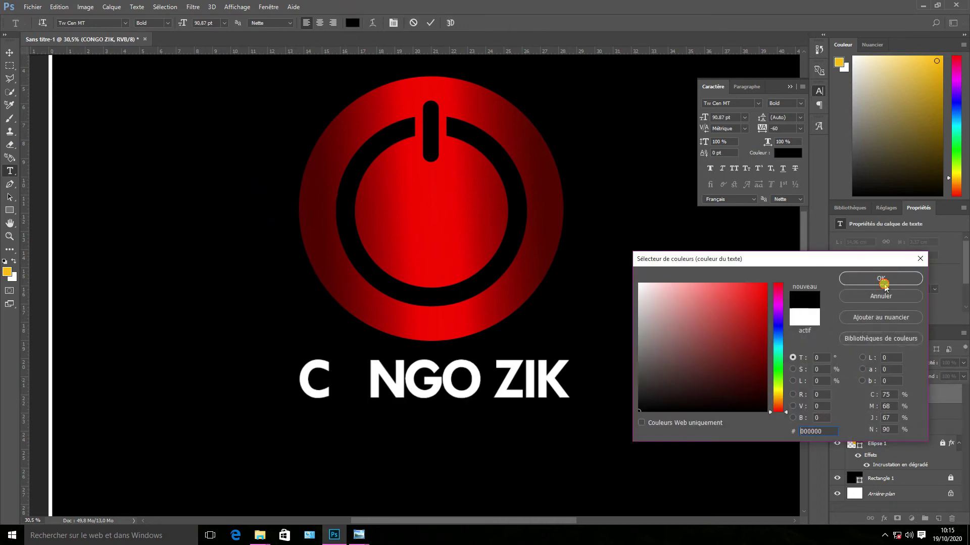
left_click(880, 280)
left_click(10, 52)
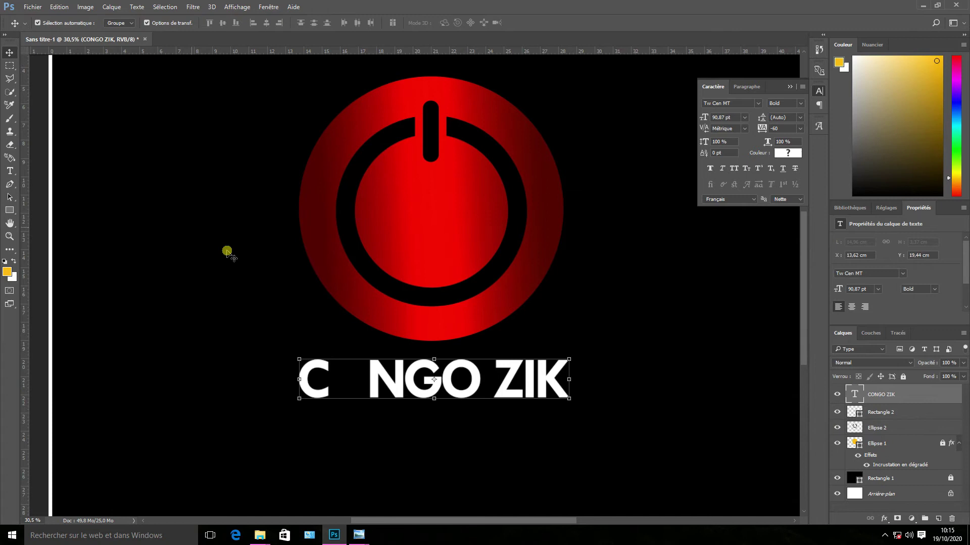
scroll(286, 285, "down", 2)
left_click_drag(287, 152, 518, 274)
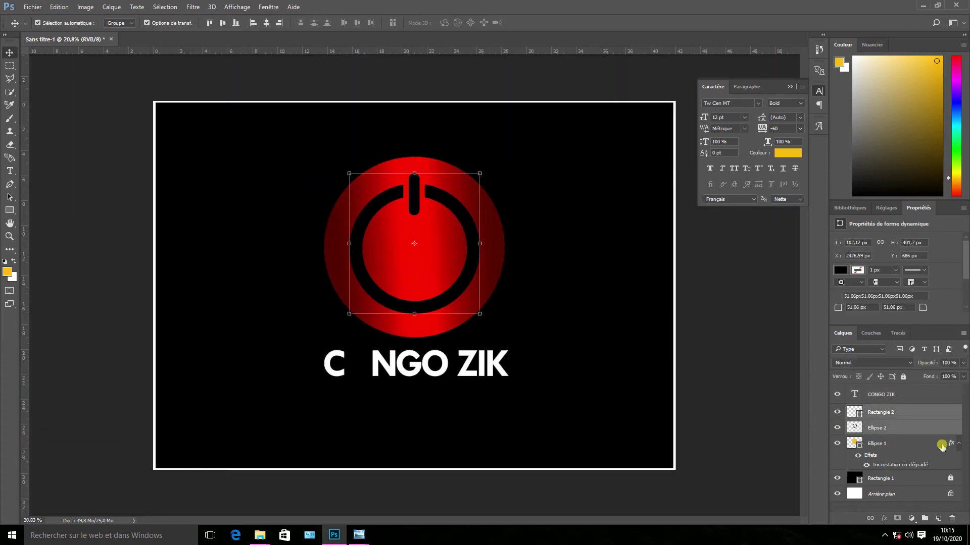
- Group the three power-icon shapes, duplicate the group and shrink the copy to about 18%
left_click_drag(275, 147, 591, 330)
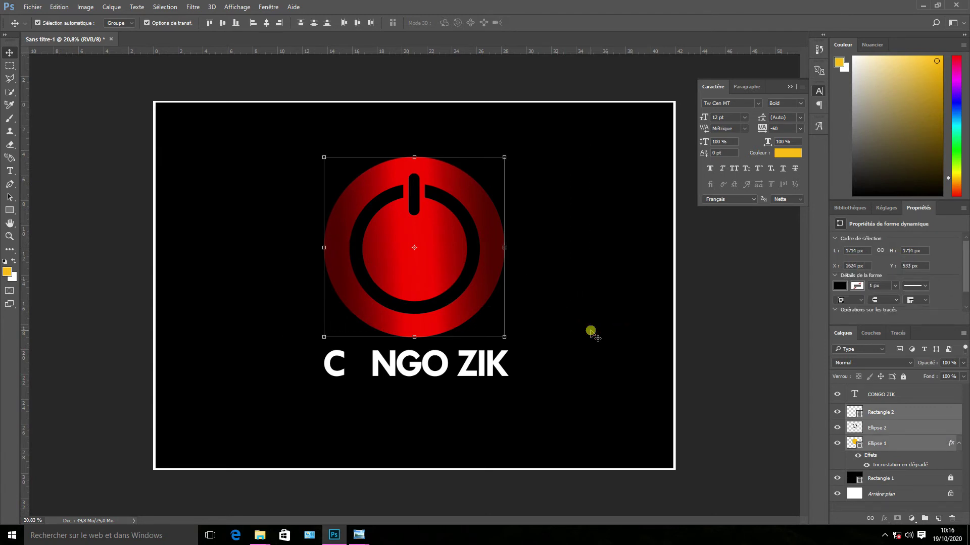
left_click_drag(952, 423, 924, 518)
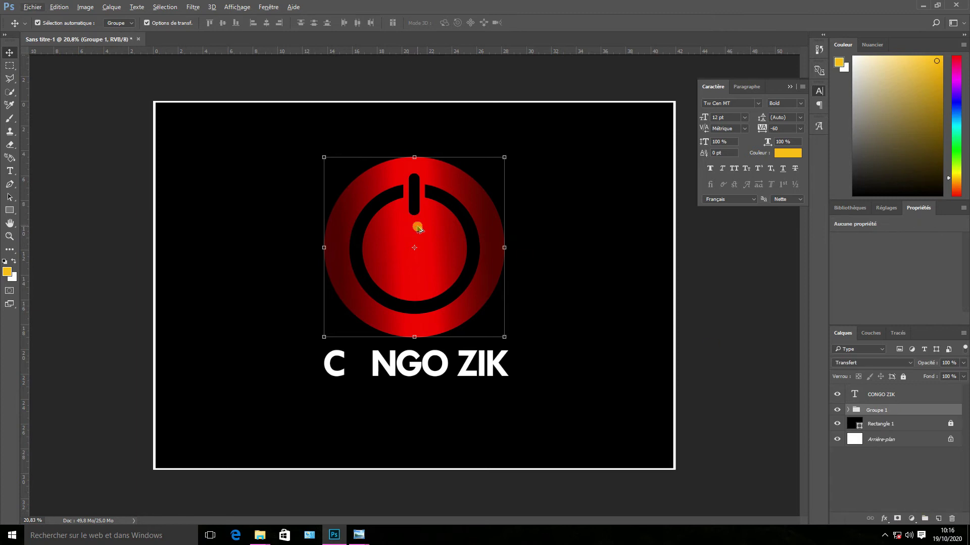
key("ctrl+j")
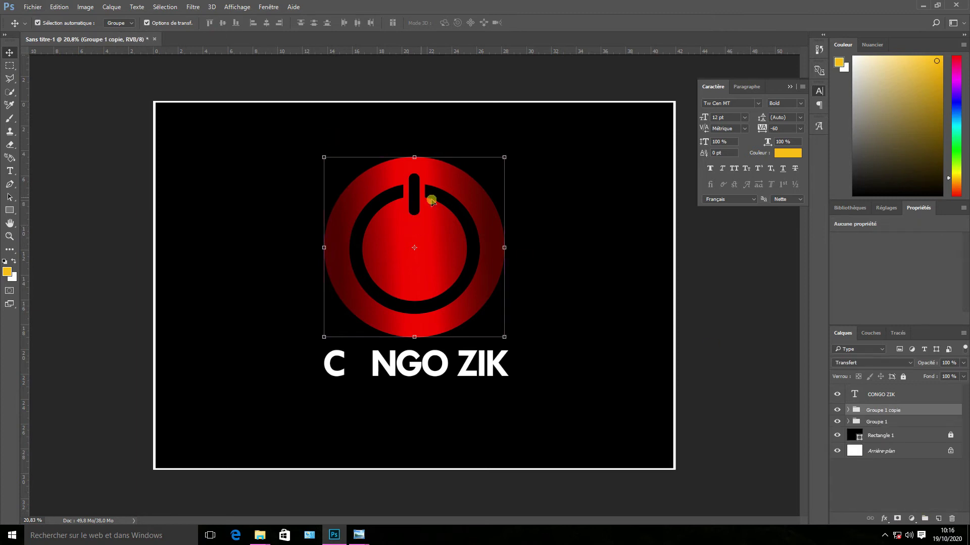
left_click_drag(504, 157, 459, 202)
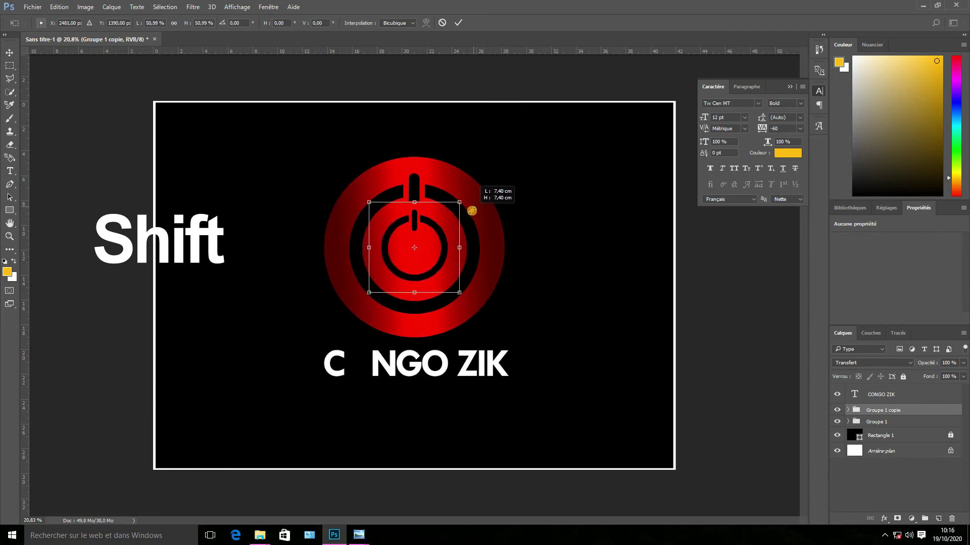
left_click_drag(414, 255, 251, 342)
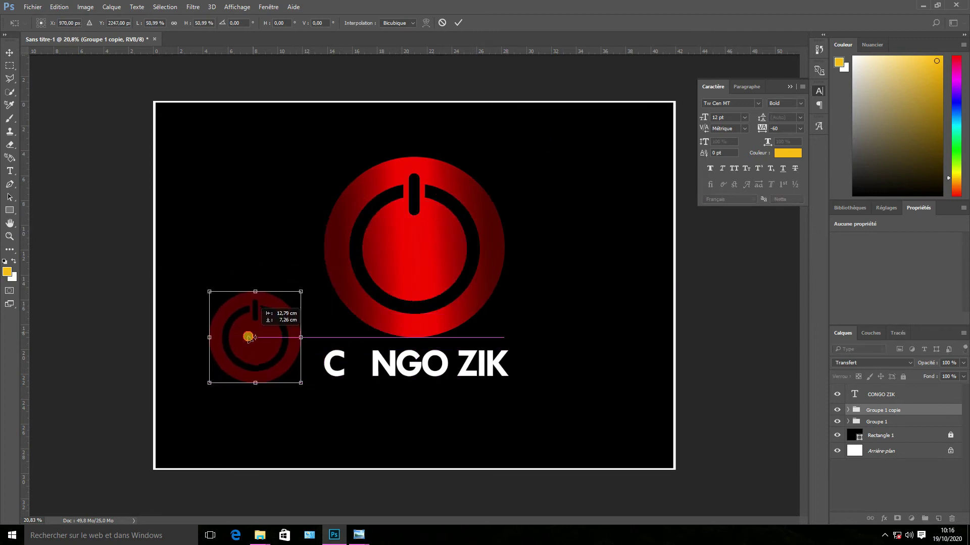
left_click_drag(293, 297, 263, 331)
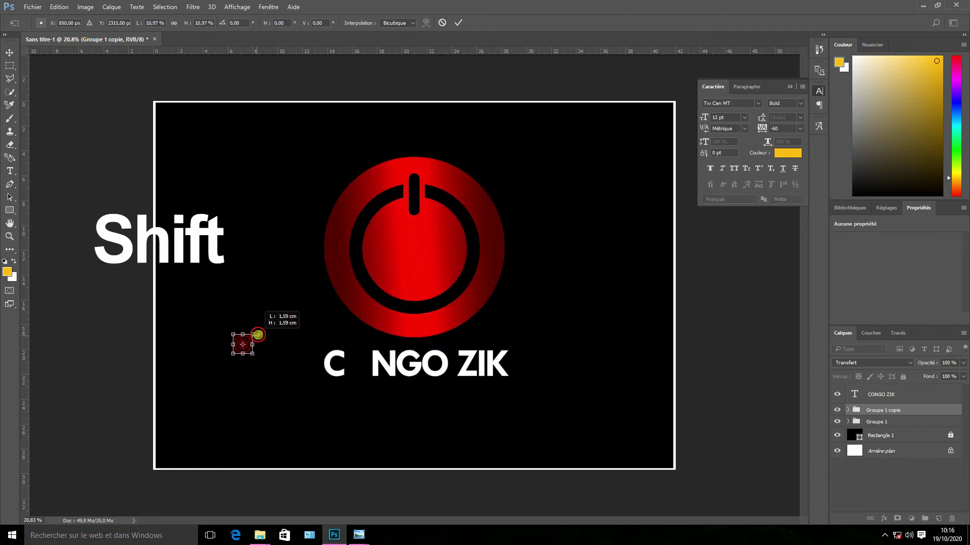
left_click(458, 22)
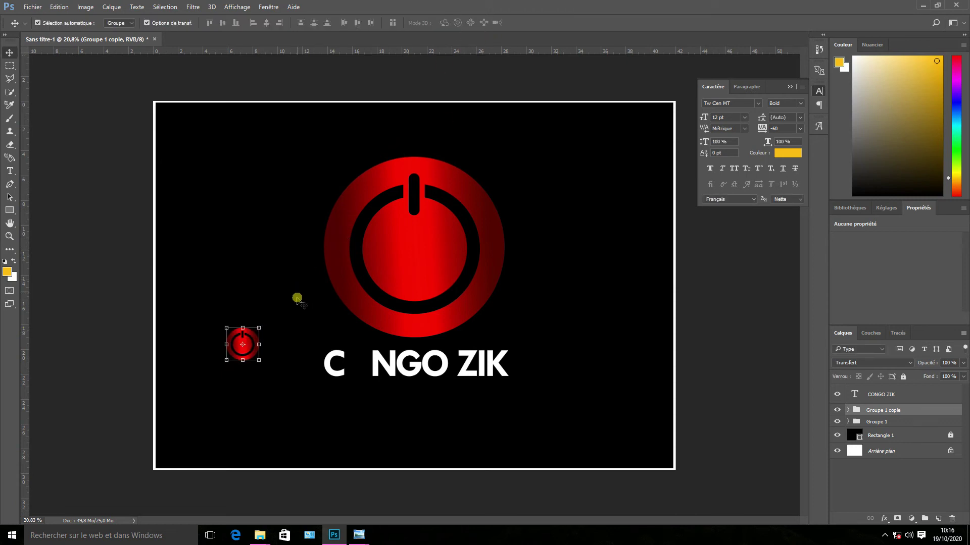
- Fit the small icon into the O gap of CONGO, stacked above the title layer
key("ctrl+plus")
mouse_move(268, 352)
left_mouse_down()
mouse_move(185, 375)
mouse_move(367, 378)
left_mouse_up()
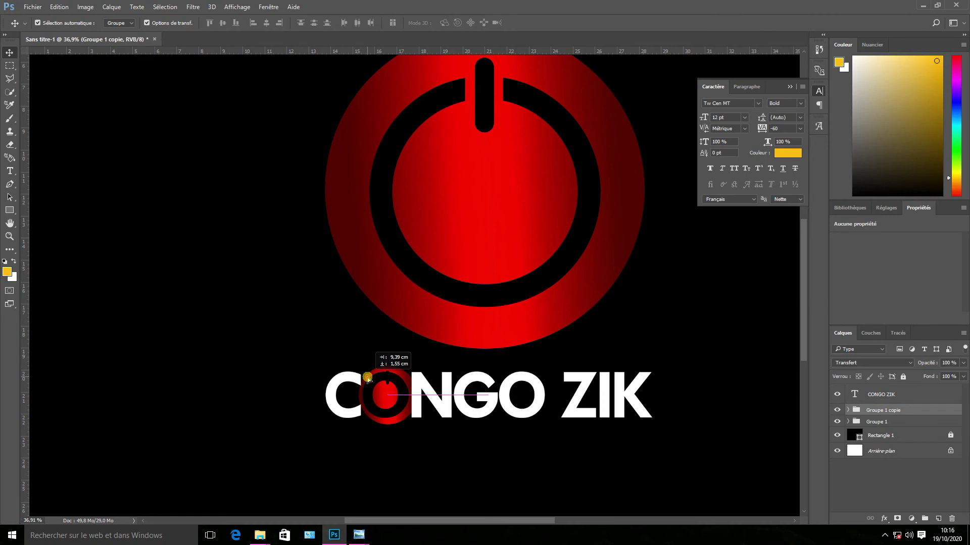
left_click_drag(884, 410, 890, 390)
left_click_drag(405, 419, 393, 385)
left_click_drag(416, 320, 409, 327)
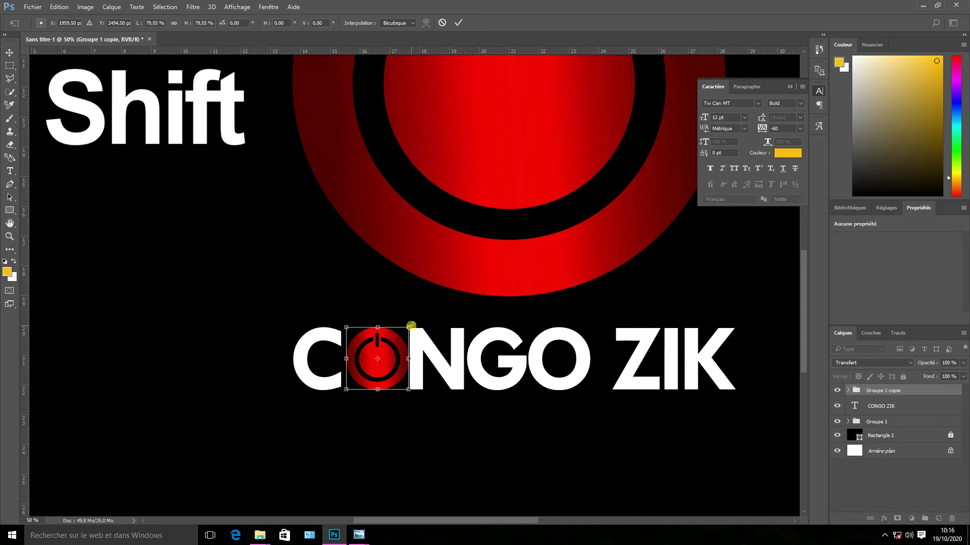
key("shift+Left")
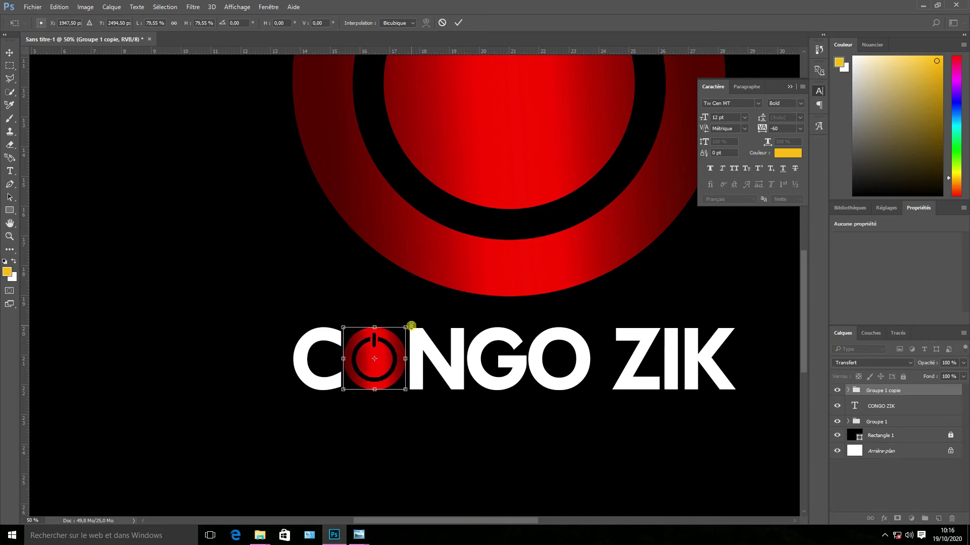
left_click(456, 23)
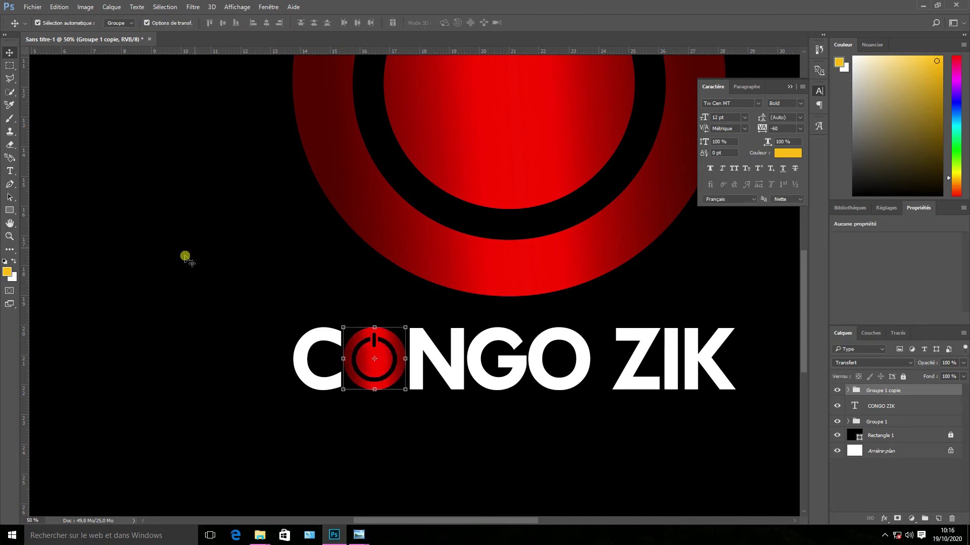
- Fit the document in view and reselect the small icon group in the title
left_click(241, 234)
key("ctrl+0")
scroll(397, 371, "up", 2)
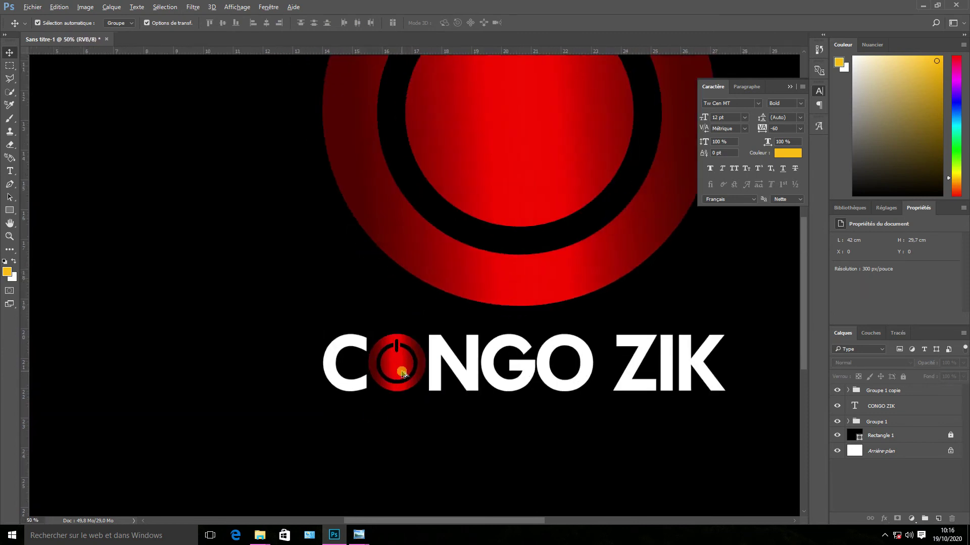
scroll(396, 370, "up", 2)
scroll(397, 370, "up", 2)
scroll(397, 370, "up", 1)
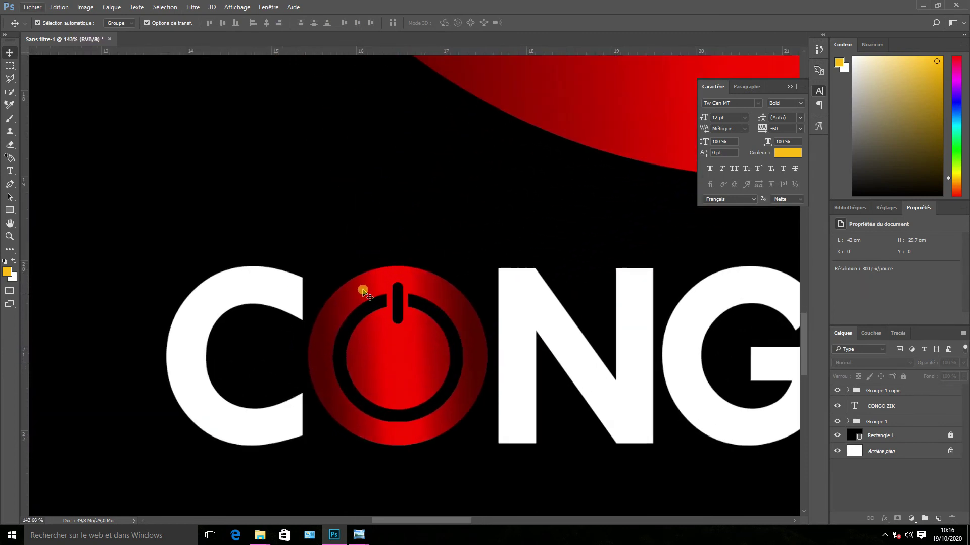
left_click(363, 292)
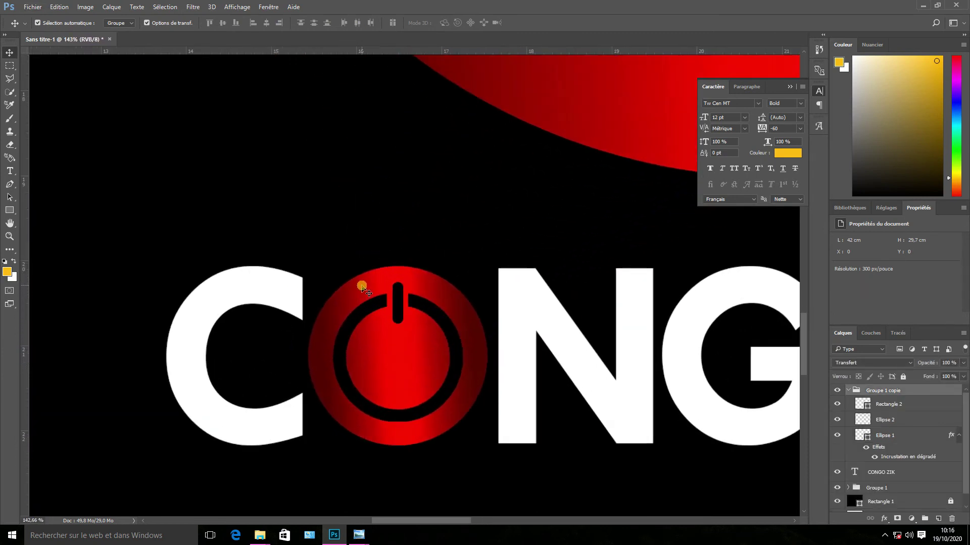
- Add a white 4 px outside stroke to the small icon, sampling white from the C
left_click(885, 519)
key("Escape")
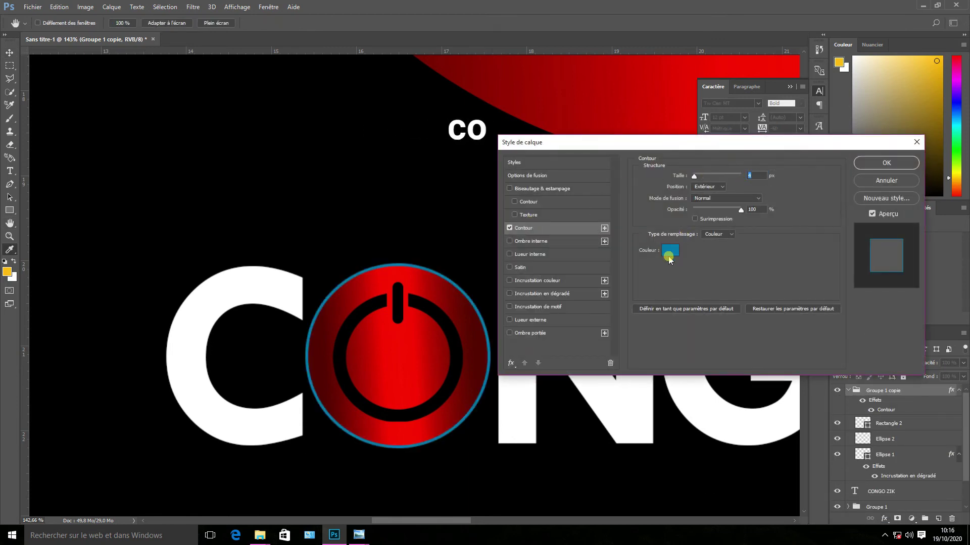
left_click(669, 251)
left_click(269, 297)
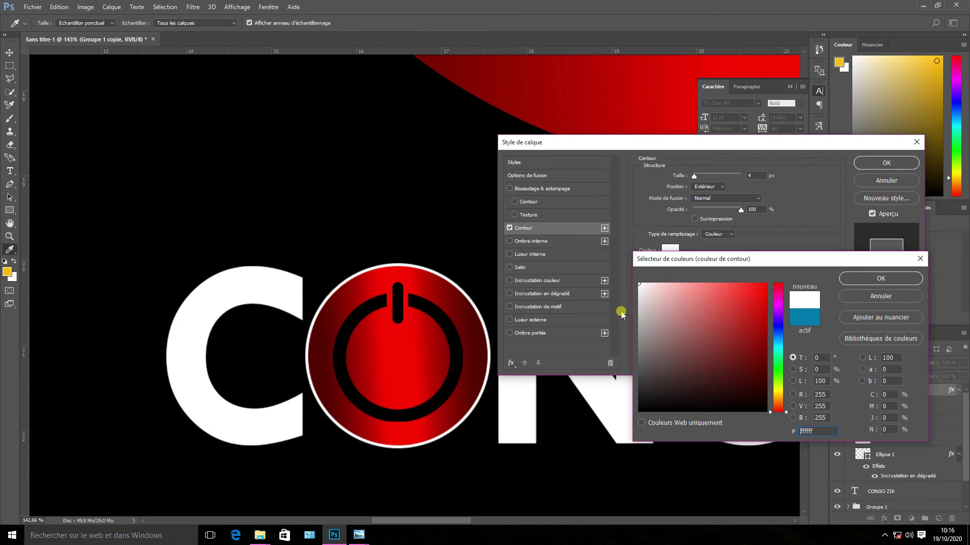
left_click(865, 281)
left_click(879, 163)
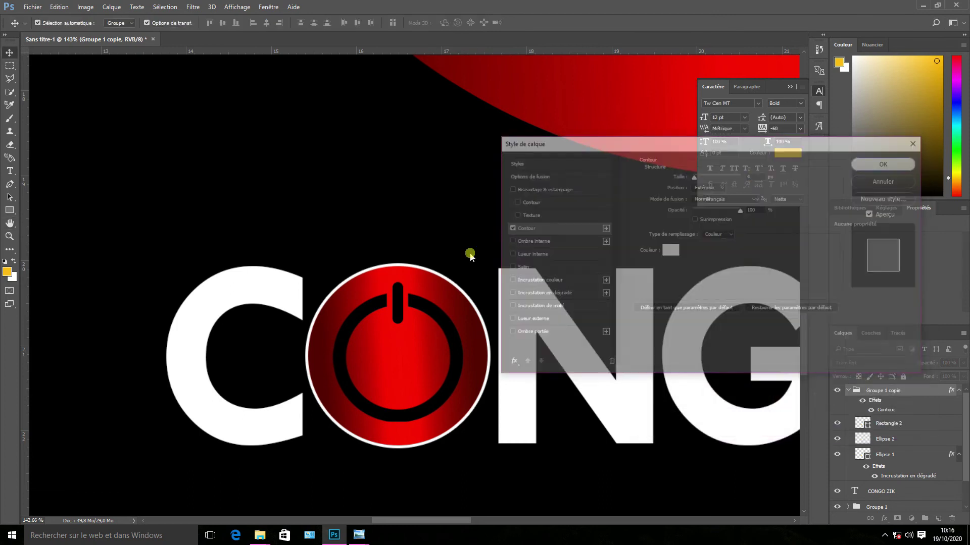
key("Right")
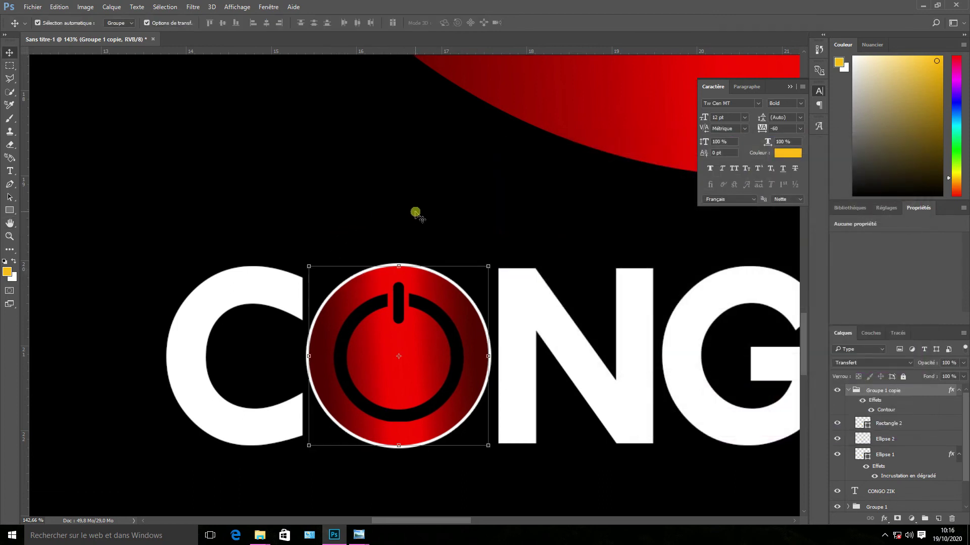
left_click(337, 154)
- Select the large power logo and CONGO ZIK title together and nudge them down-right
scroll(558, 315, "down", 1)
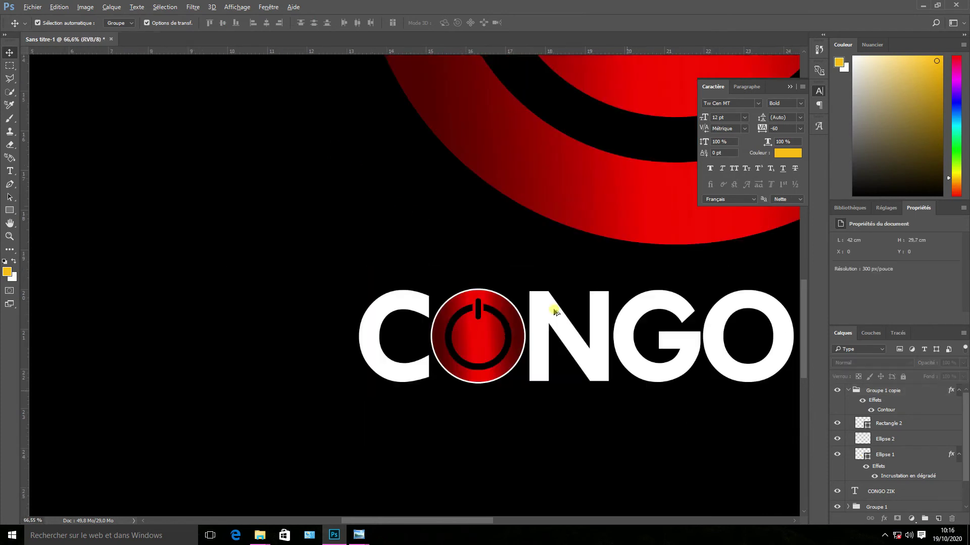
scroll(556, 316, "down", 1)
scroll(571, 321, "down", 1)
scroll(592, 332, "down", 1)
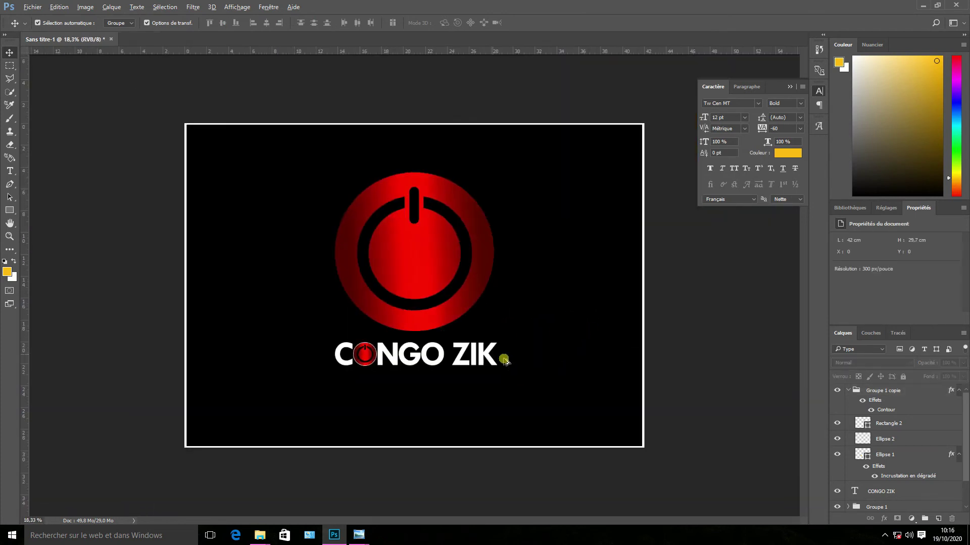
scroll(505, 360, "up", 1)
scroll(510, 358, "up", 1)
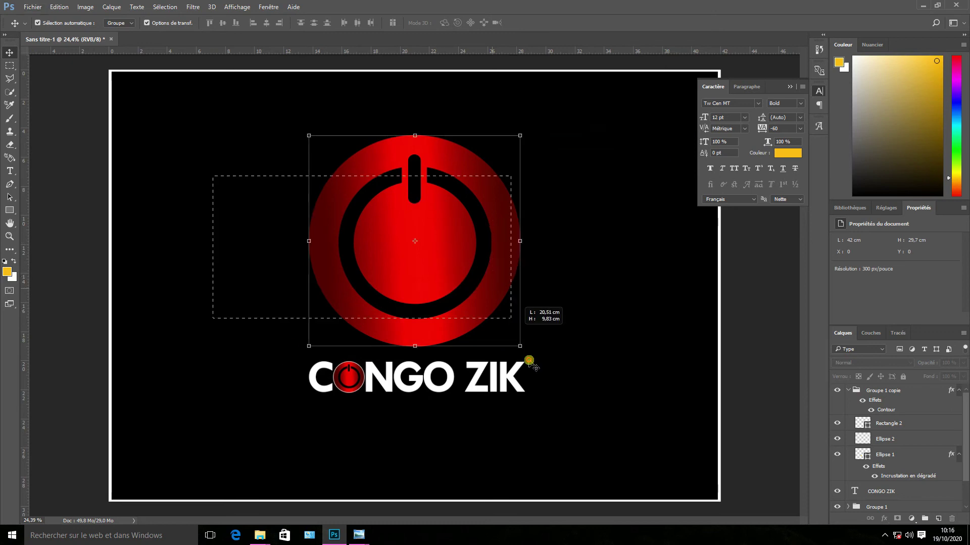
left_click_drag(213, 177, 606, 460)
left_click_drag(410, 231, 418, 245)
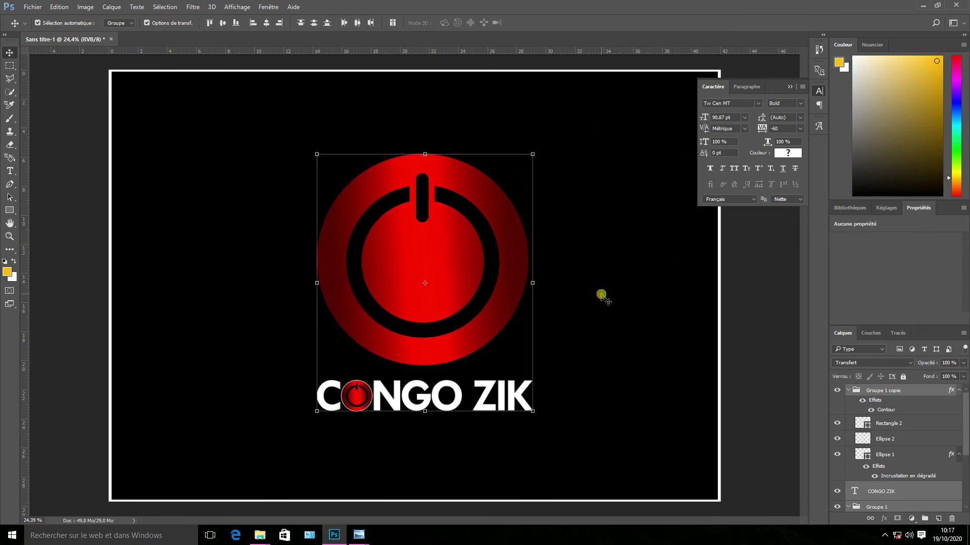
left_click(520, 271)
key("ctrl+minus")
left_click(10, 171)
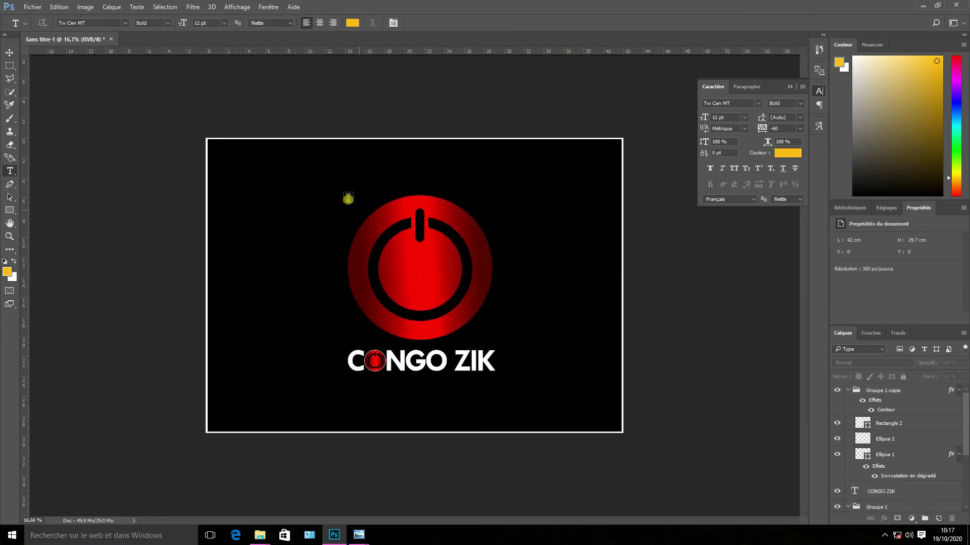
- Type the tagline 'La vraie musique du congo..' above the logo and colour it white
scroll(293, 159, "up", 2)
scroll(296, 151, "up", 2)
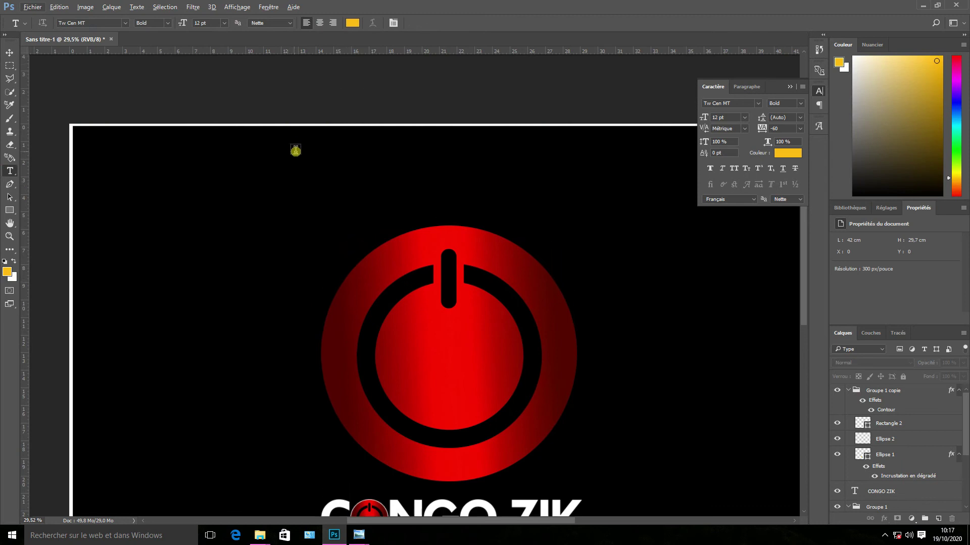
left_click(301, 166)
type("La vraie musique du congo..")
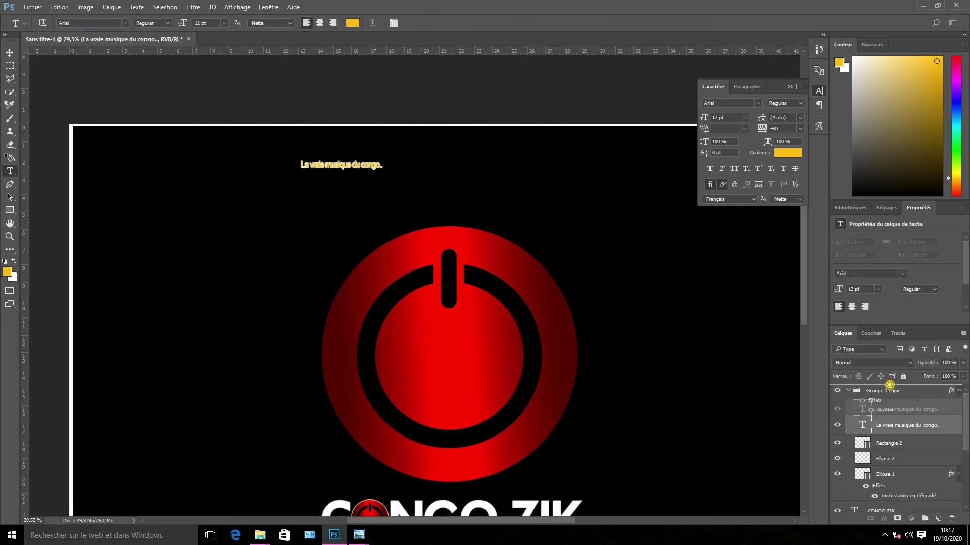
left_click(375, 167)
key("ctrl+a")
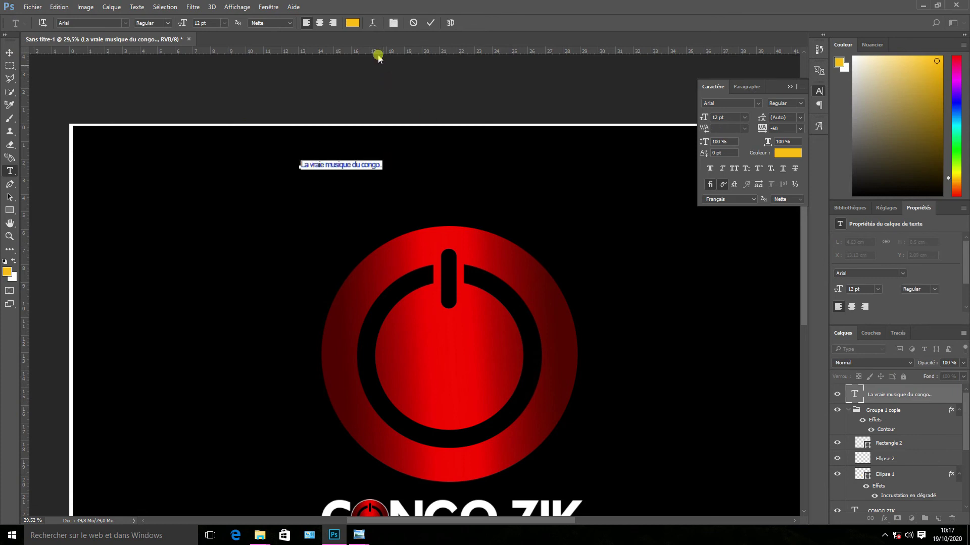
left_click(352, 23)
left_click_drag(701, 330, 634, 231)
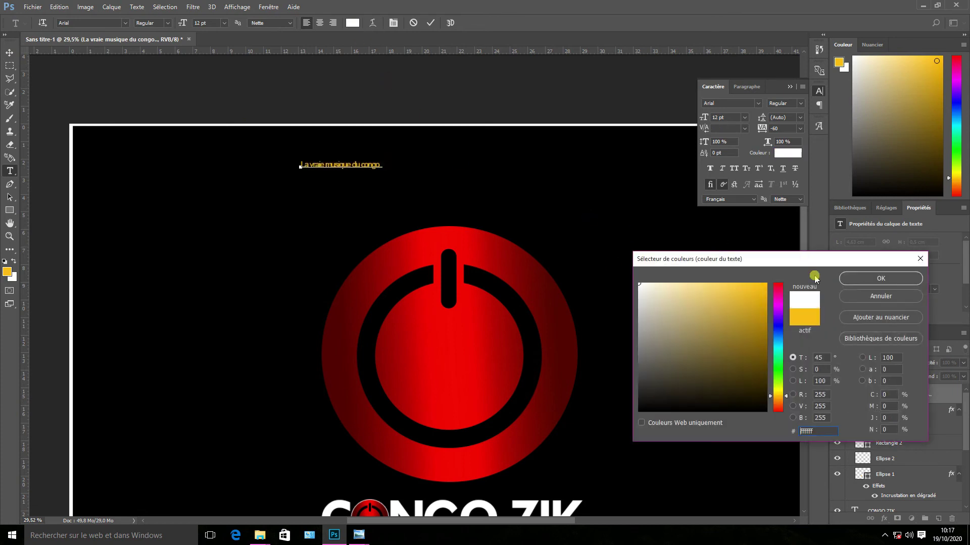
left_click(868, 279)
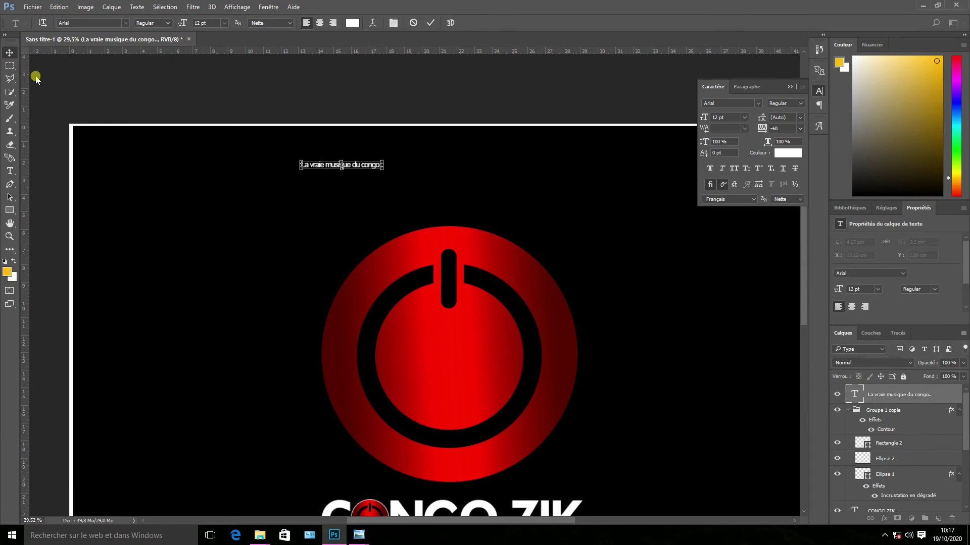
key("ctrl+Return")
- Scale the tagline up to about 180%
left_click_drag(382, 169, 478, 220)
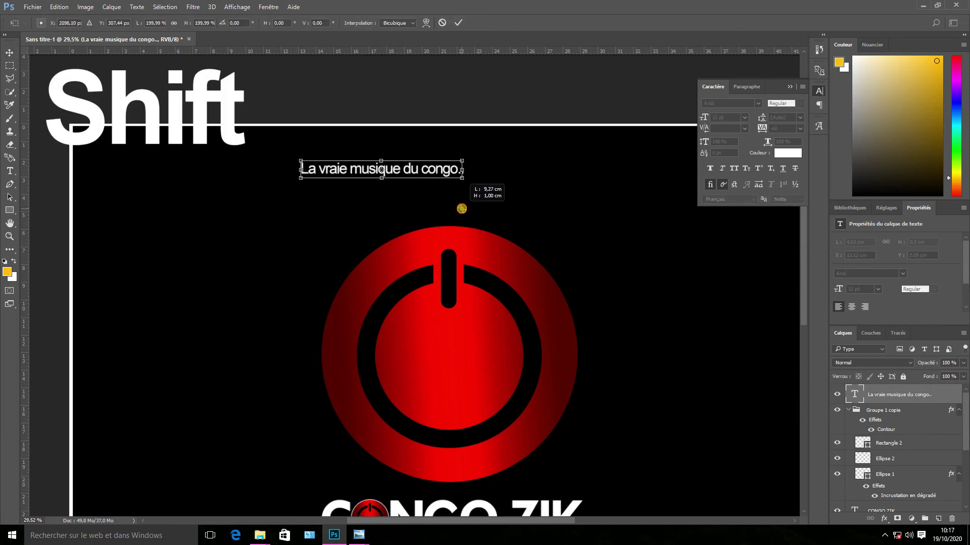
left_click_drag(479, 220, 453, 170)
left_click(9, 64)
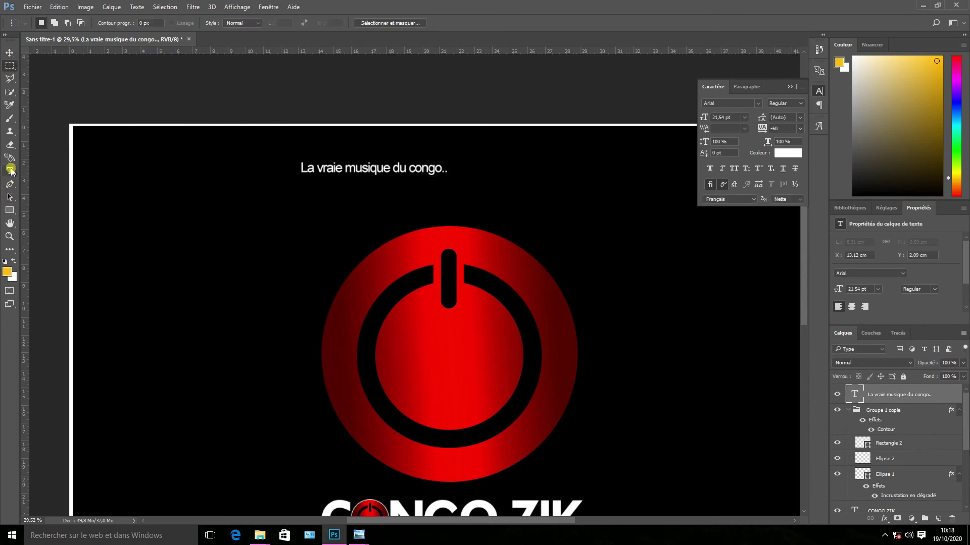
- Set the tagline's tracking to 0 and centre it above the logo
left_click(10, 170)
triple_click(412, 167)
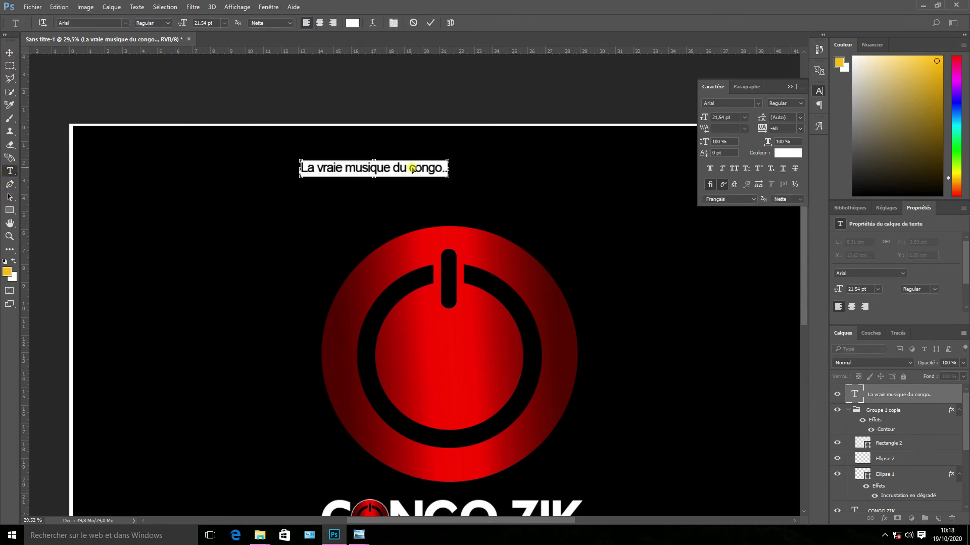
type("0")
key("Return")
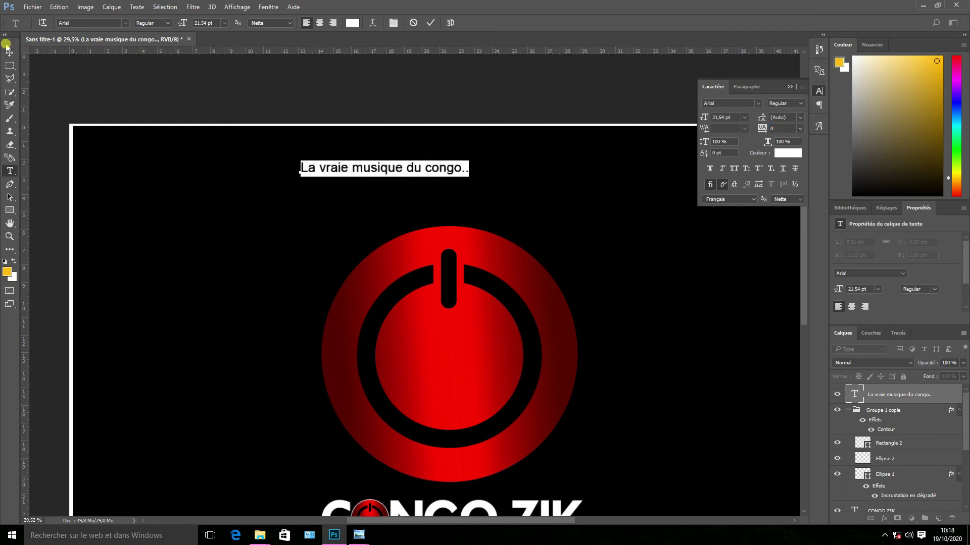
left_click(8, 49)
mouse_move(444, 168)
left_mouse_down()
mouse_move(522, 181)
mouse_move(505, 169)
left_mouse_up()
- Raise the tagline slightly and centre the logo and tagline on the canvas guides
scroll(541, 144, "down", 2)
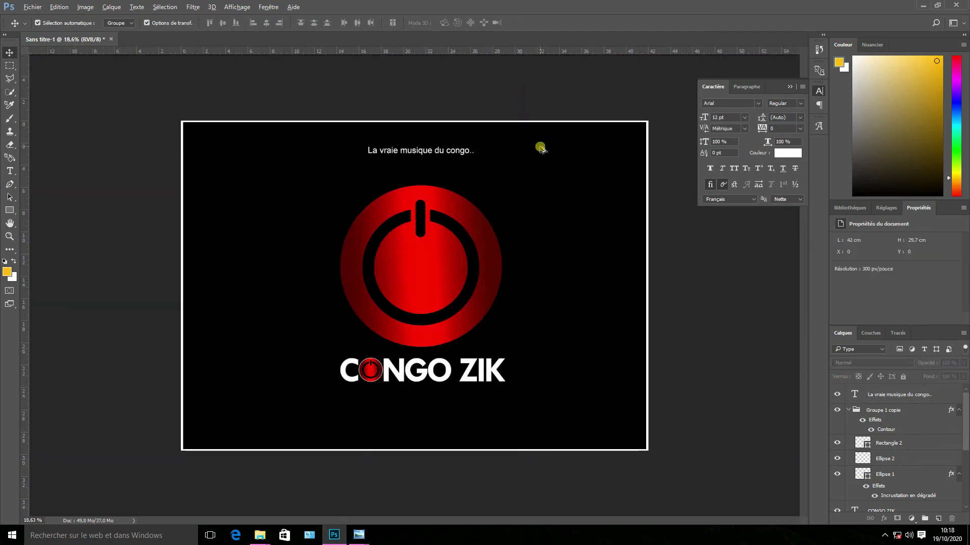
left_click_drag(435, 150, 438, 157)
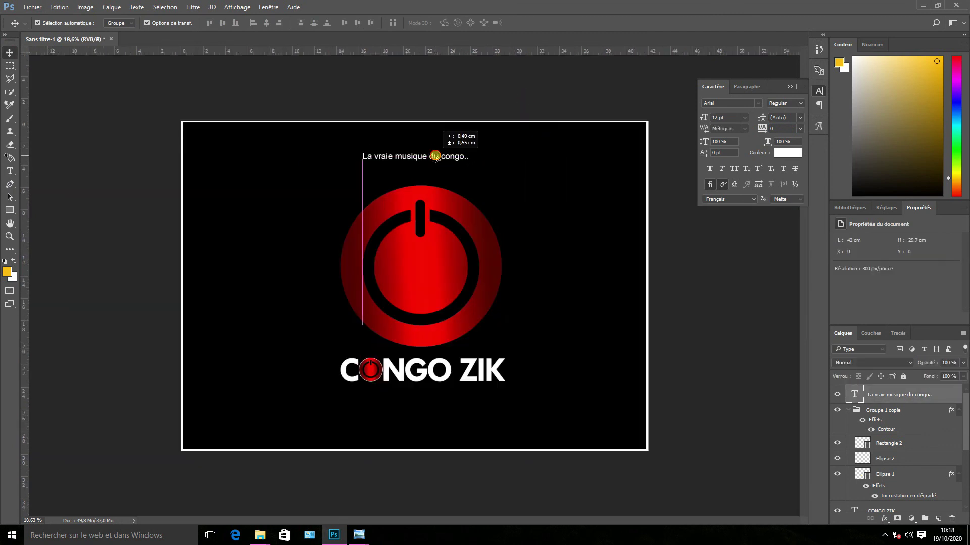
left_click_drag(438, 157, 438, 149)
left_click(562, 79)
scroll(587, 185, "down", 1)
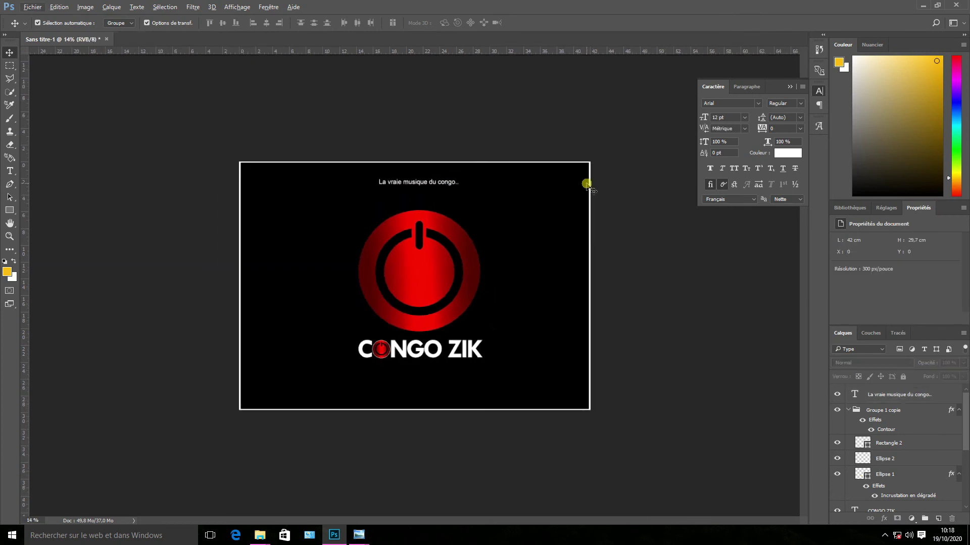
left_click_drag(372, 221, 368, 232)
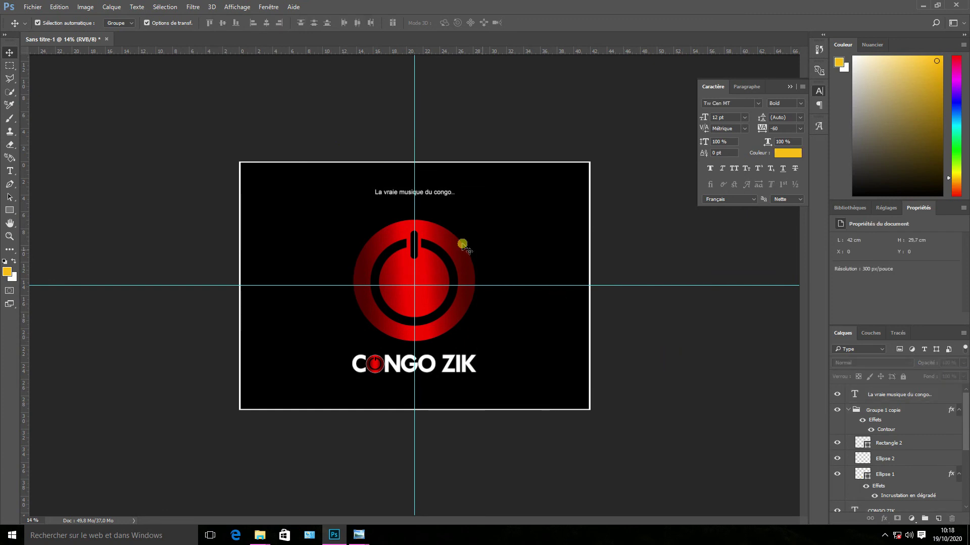
- Remove the horizontal and vertical guides
left_click_drag(497, 287, 477, 50)
left_click(413, 290)
left_click_drag(413, 290, 30, 225)
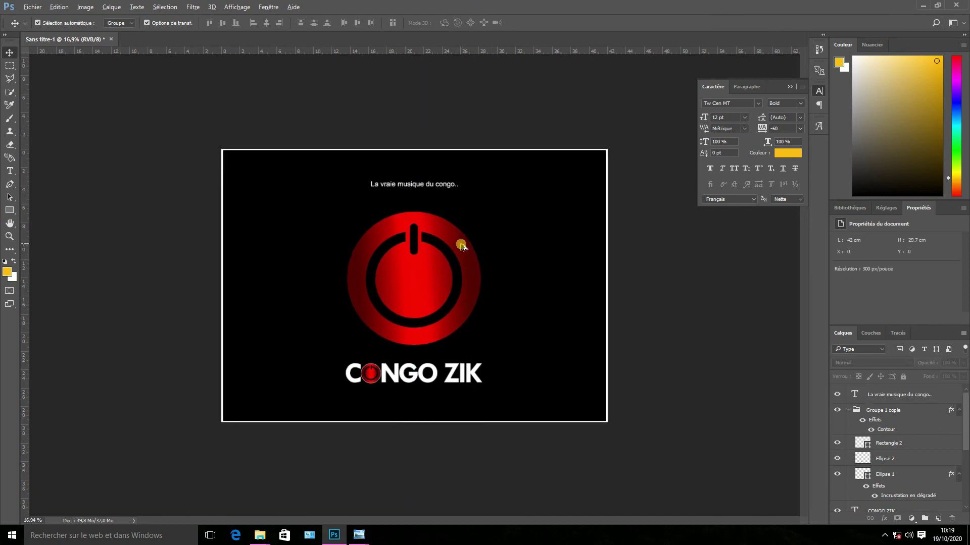
scroll(470, 247, "up", 3)
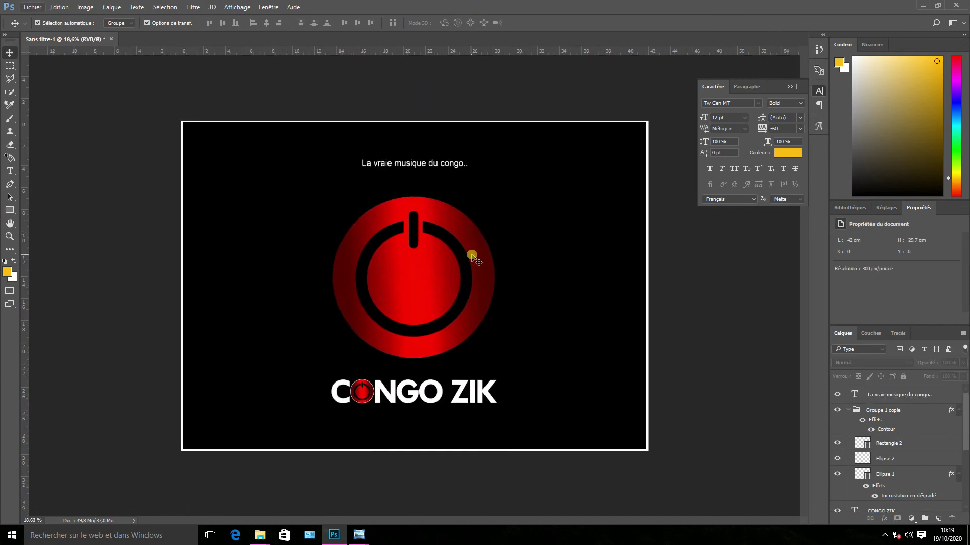
- Add an 11 px outside Stroke to the power logo group, sampled from the logo's red
left_click(884, 518)
left_click(904, 426)
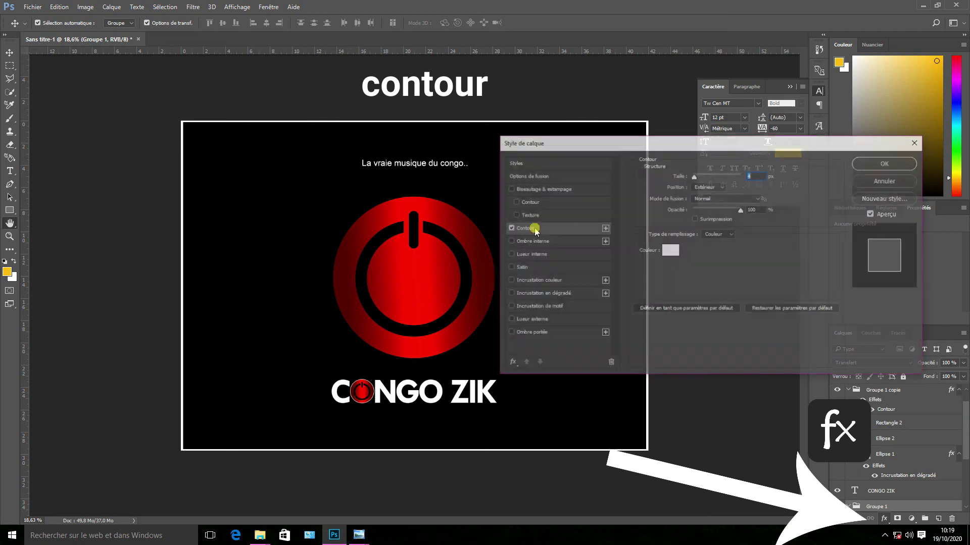
left_click(670, 248)
left_click(416, 200)
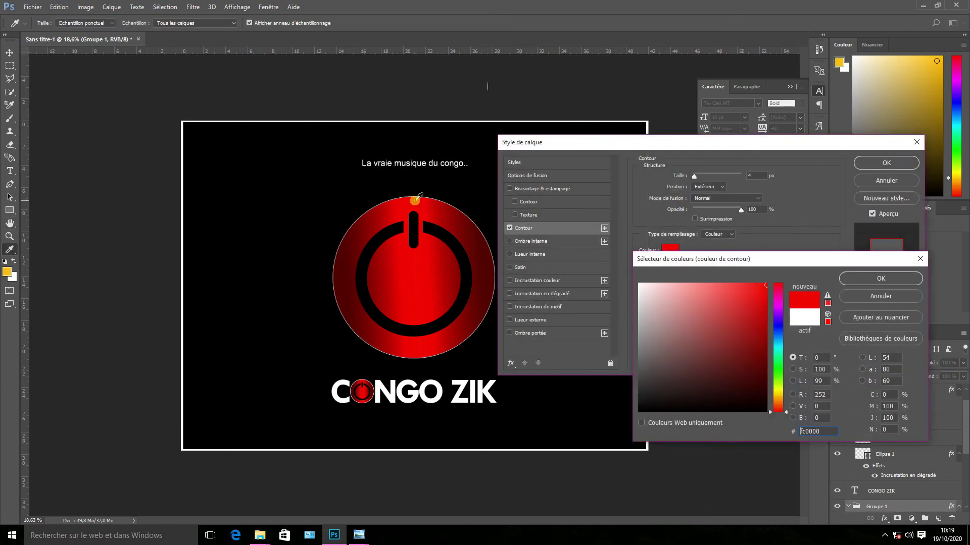
left_click(873, 281)
left_click(756, 174)
key("Up")
key("Up")
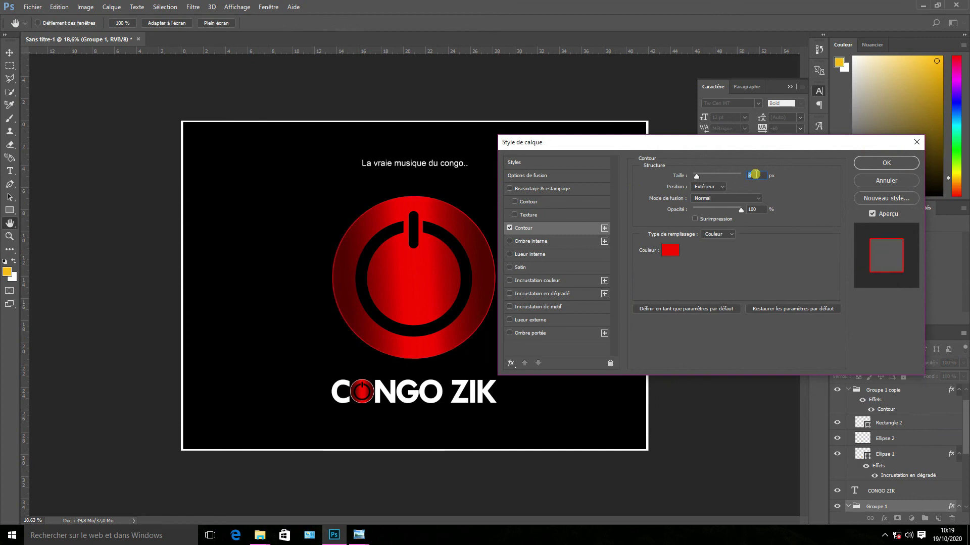
key("Up")
key("Up")
key("Up")
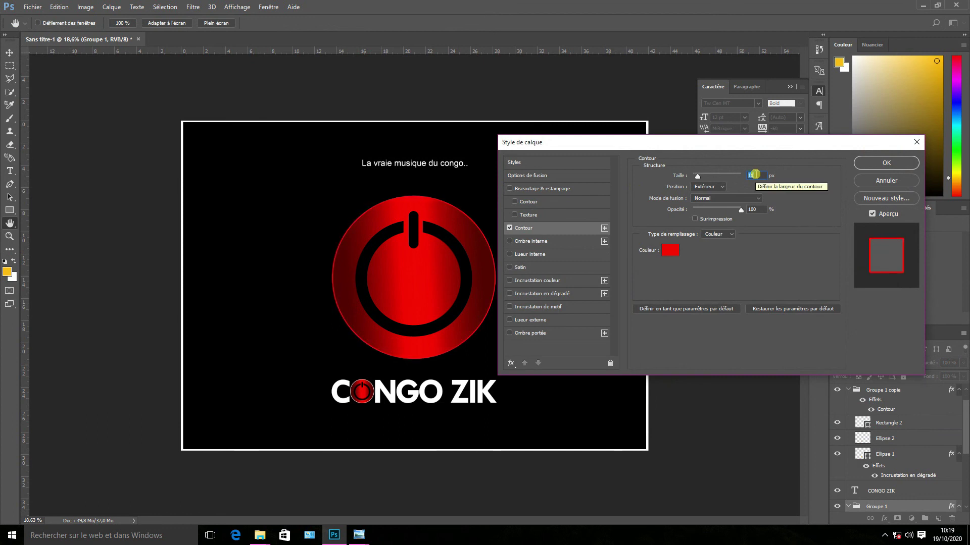
left_click(886, 163)
- Deselect the logo group and hide the character settings panel
left_click(666, 286)
scroll(502, 245, "up", 3)
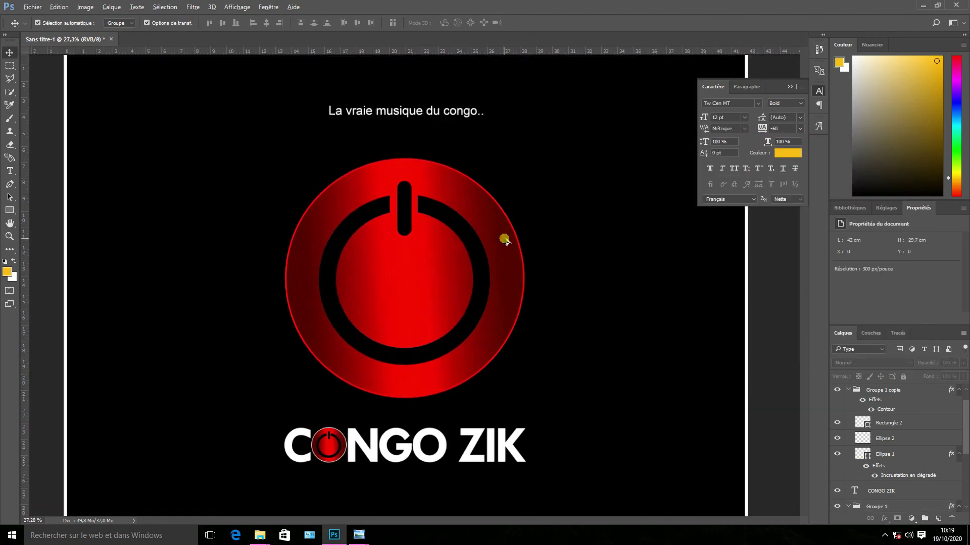
scroll(504, 239, "up", 1)
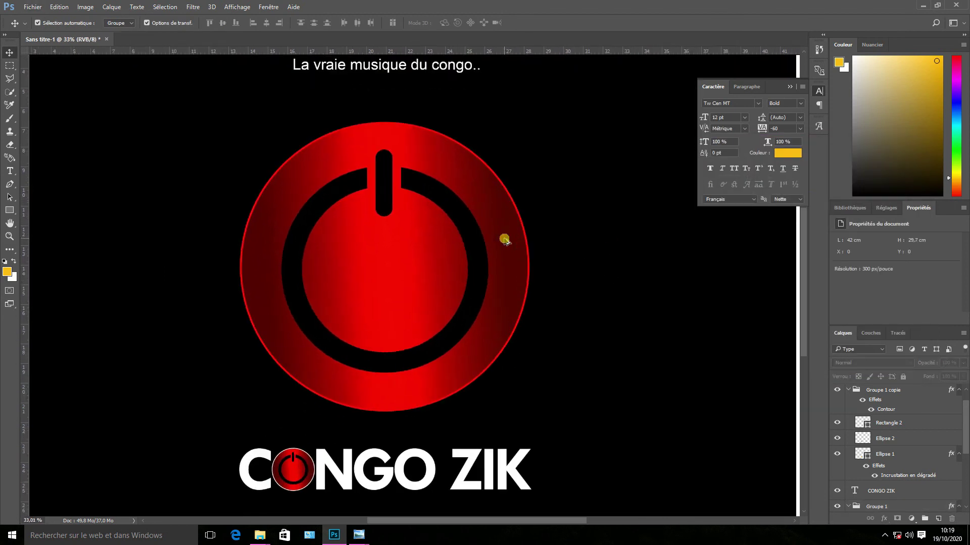
left_click(789, 87)
scroll(745, 180, "down", 2)
- Append a third dot so the tagline reads 'La vraie musique du congo...'
scroll(746, 180, "down", 2)
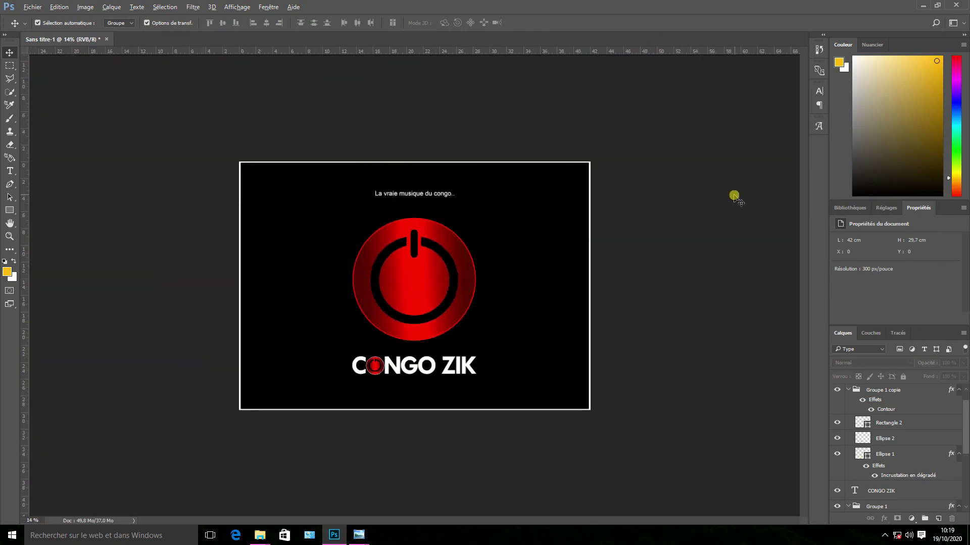
scroll(473, 345, "up", 3)
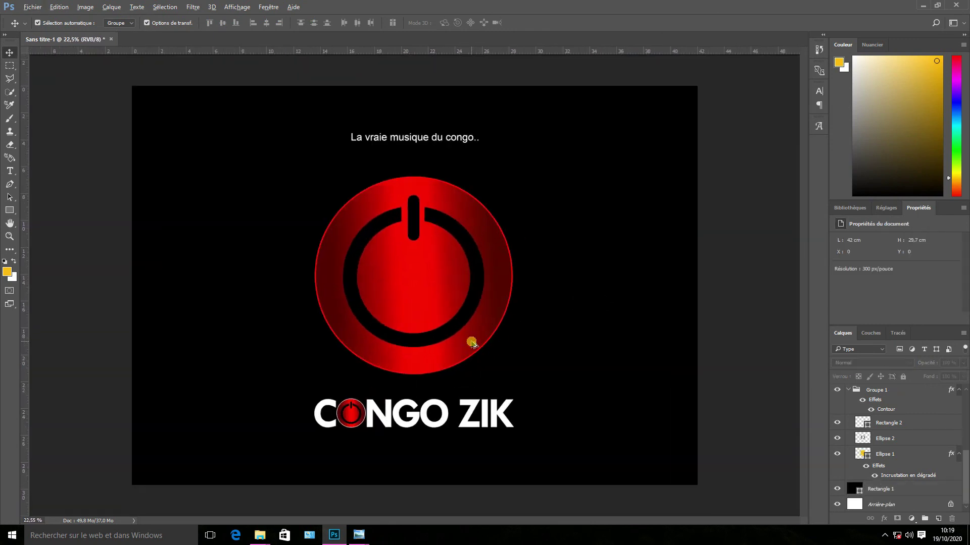
scroll(472, 344, "up", 1)
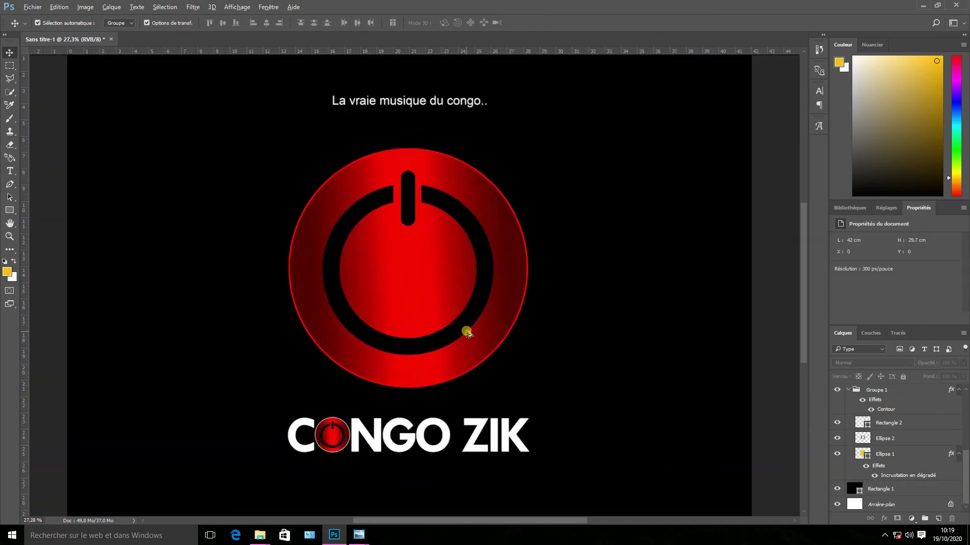
scroll(462, 332, "up", 1)
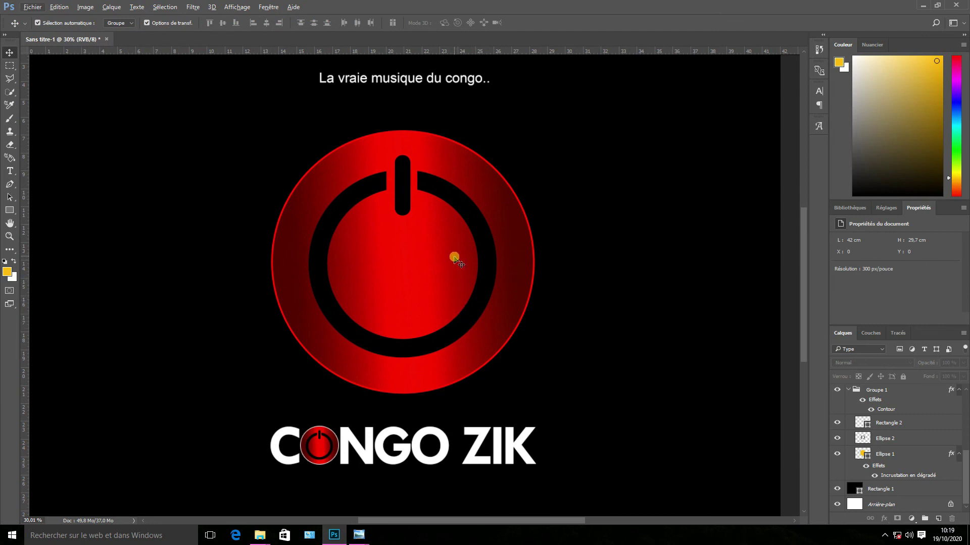
scroll(454, 264, "up", 2)
scroll(455, 263, "down", 1)
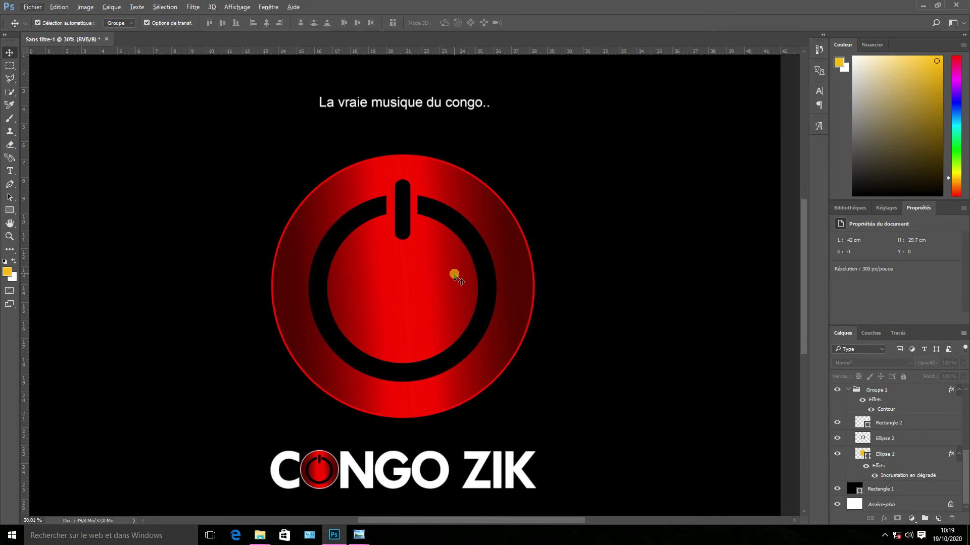
left_click(9, 171)
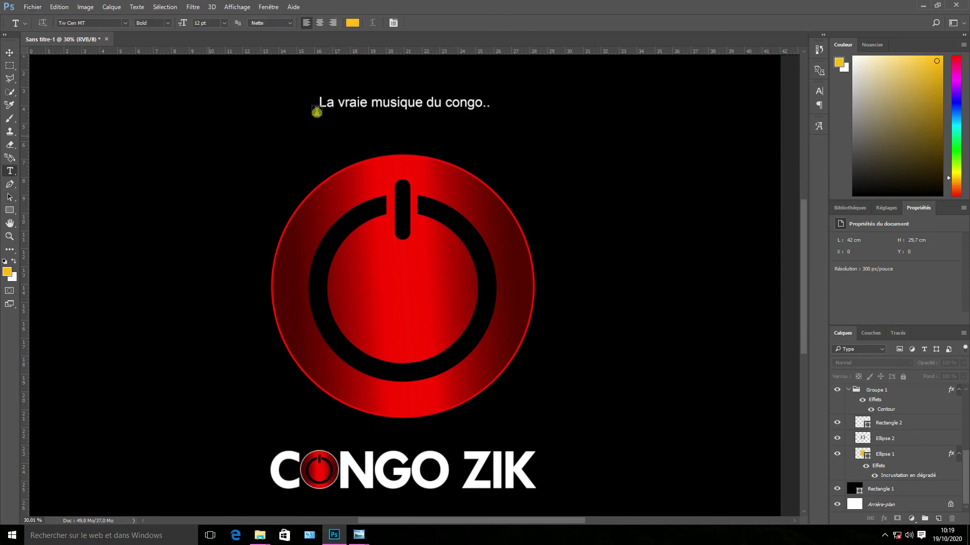
left_click(479, 102)
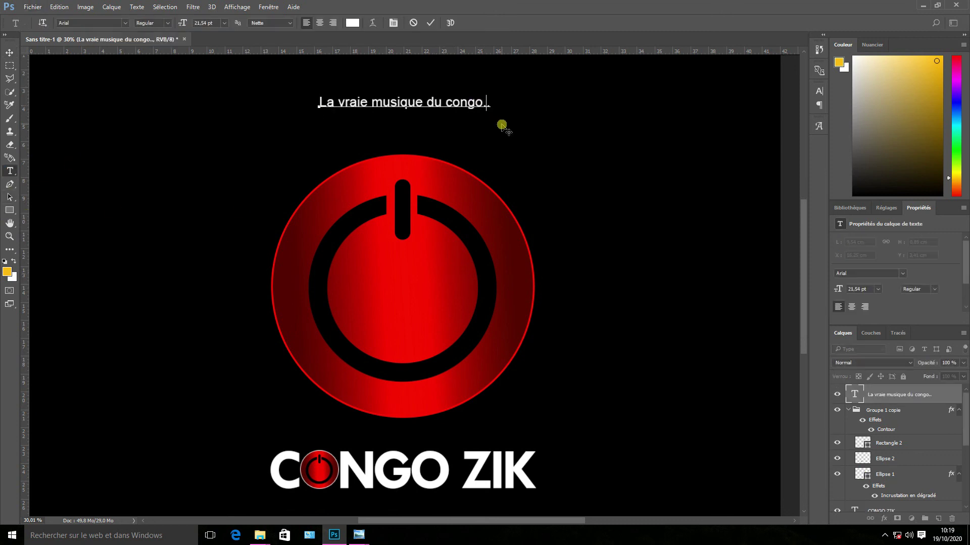
left_click(430, 23)
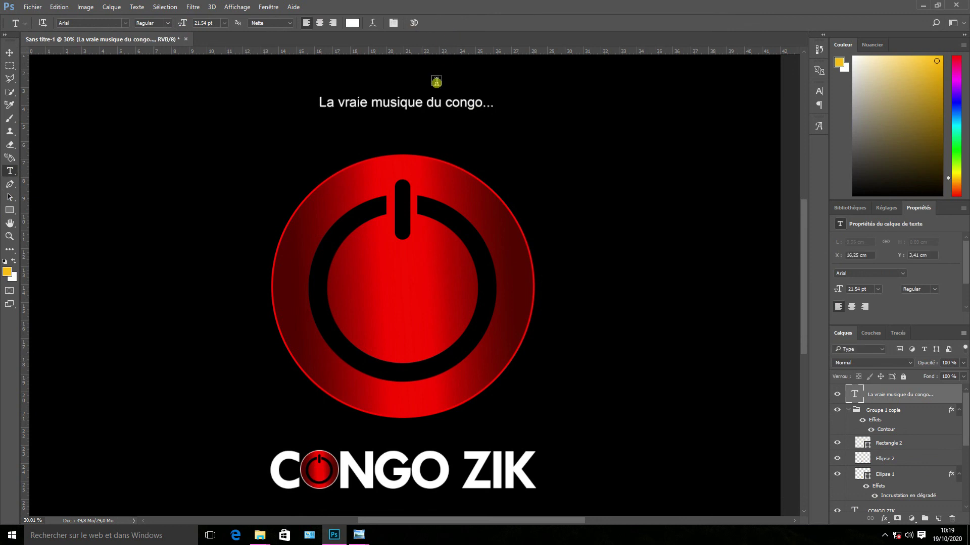
scroll(536, 183, "down", 1)
scroll(537, 191, "down", 1)
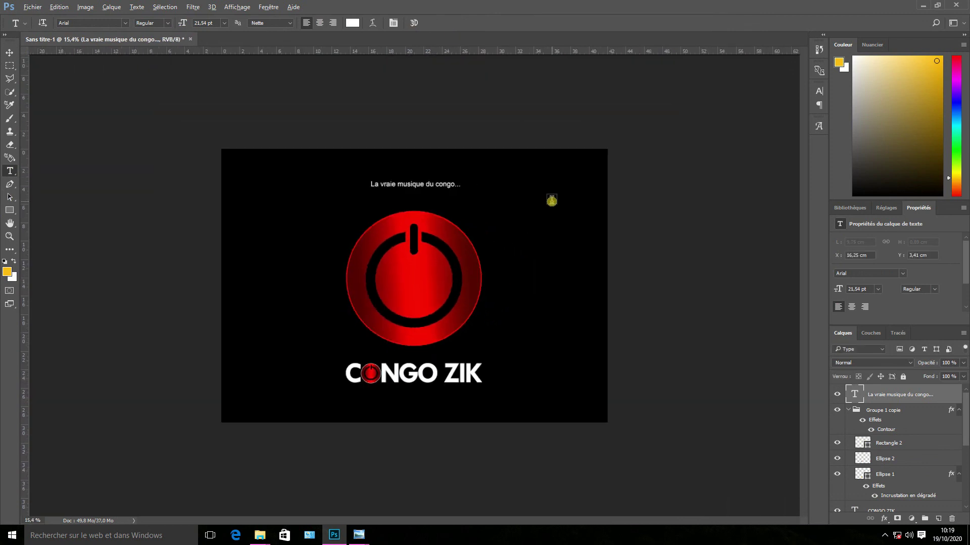
scroll(551, 200, "up", 1)
scroll(551, 200, "up", 1)
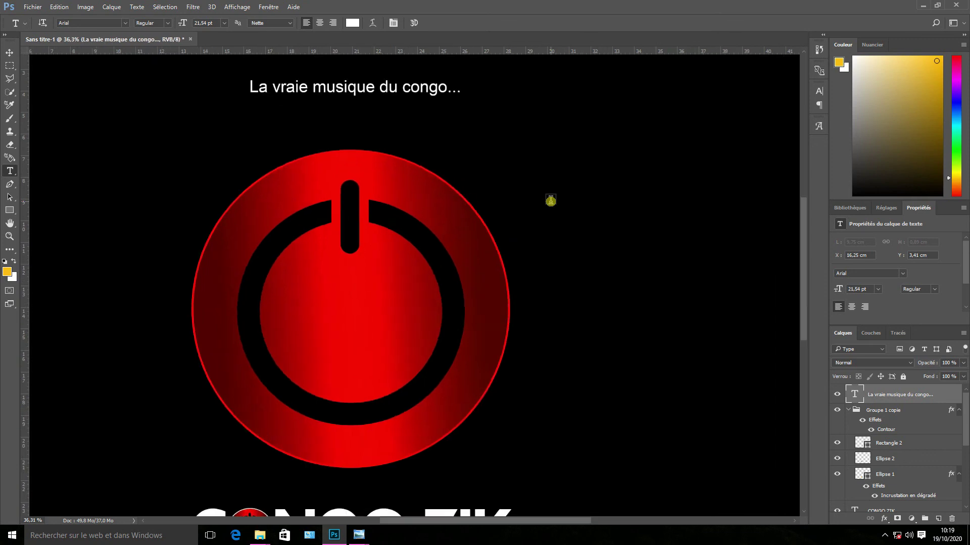
scroll(321, 254, "down", 1)
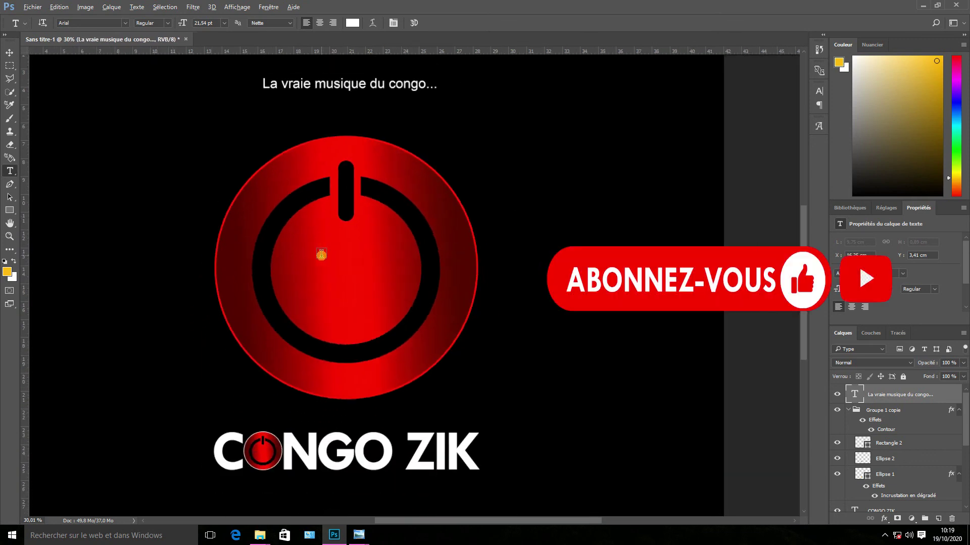
scroll(248, 256, "up", 1)
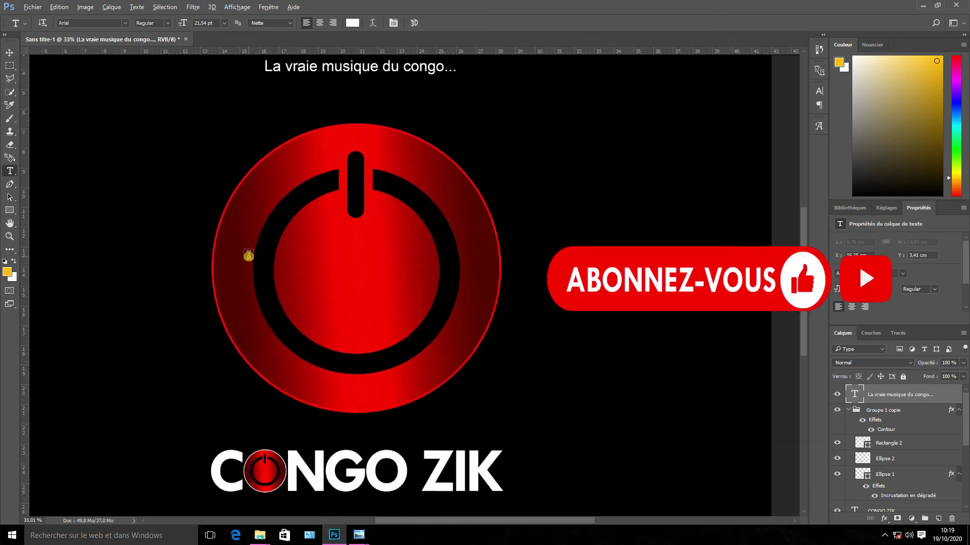